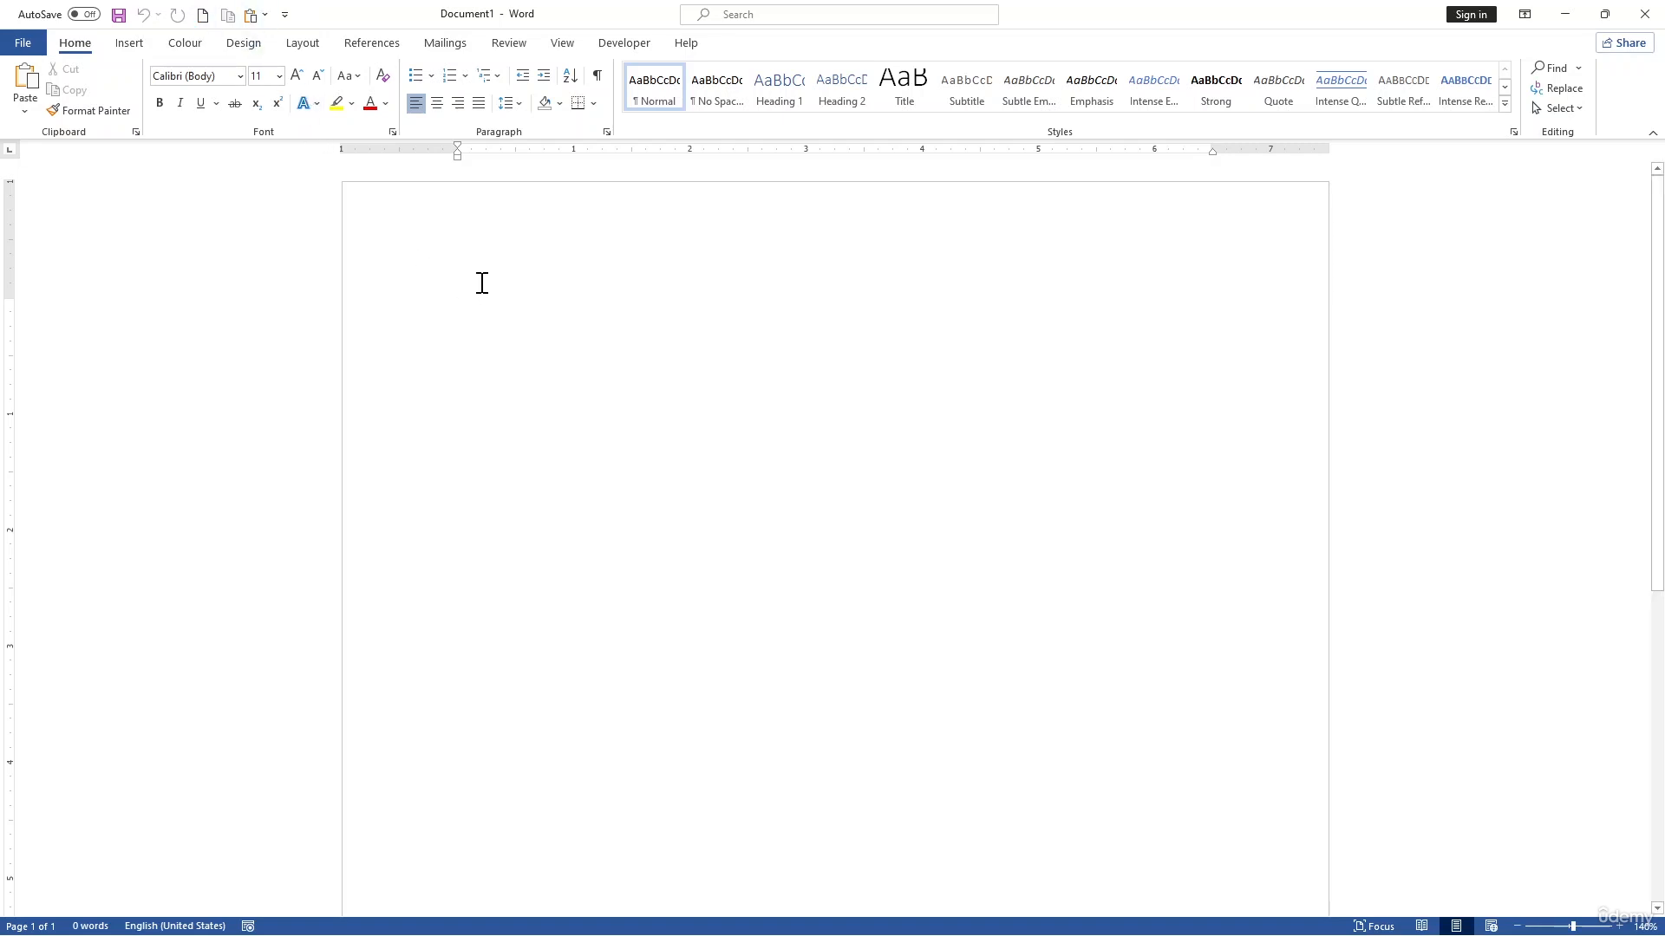
Step: Enter the line "This is sample text" at the start of the blank document
type("This thge")
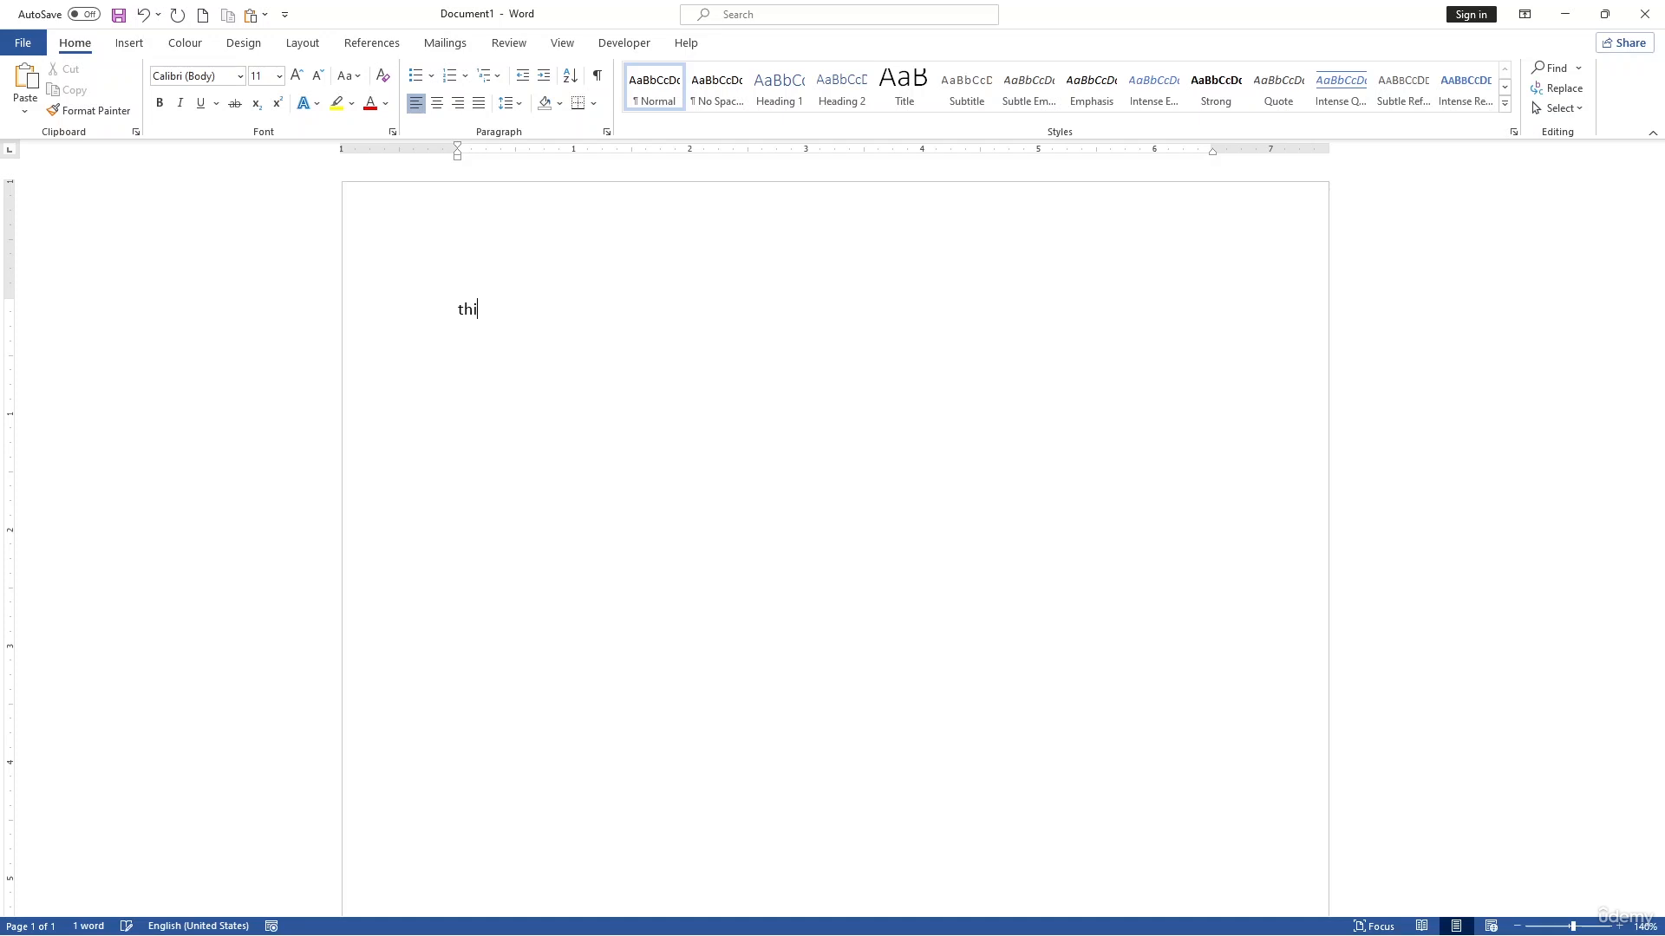
key("BackSpace")
key("BackSpace")
type("e ")
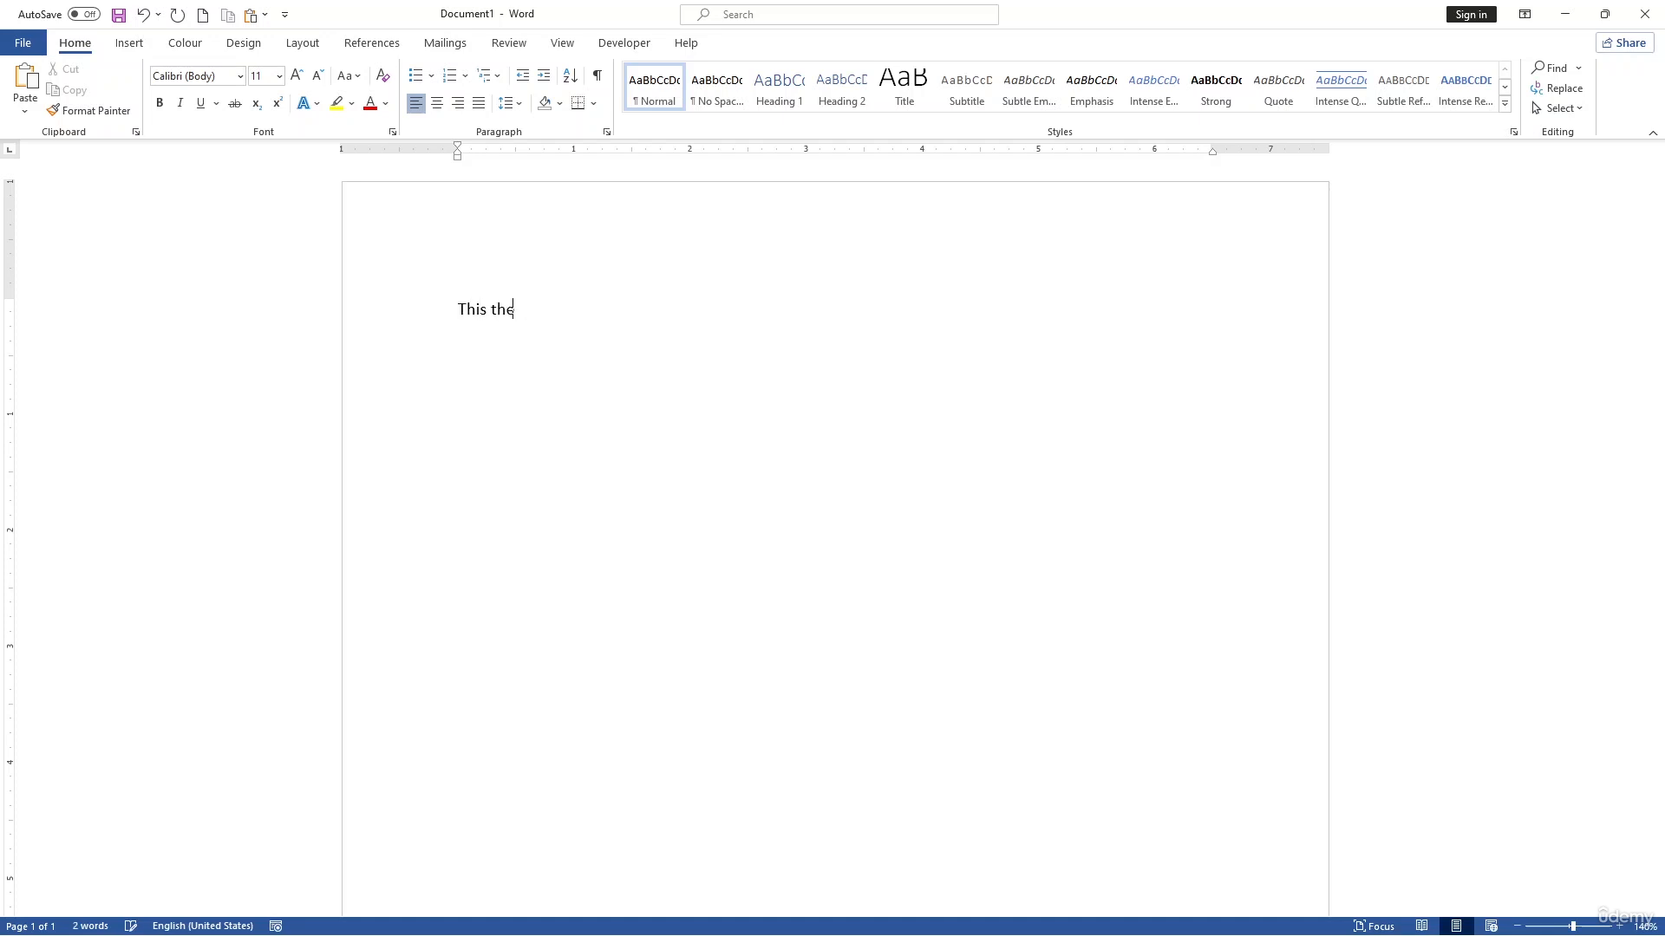
type("t")
key("BackSpace")
key("BackSpace")
key("BackSpace")
key("BackSpace")
key("BackSpace")
key("BackSpace")
type("s is sam")
key("BackSpace")
type("ample text")
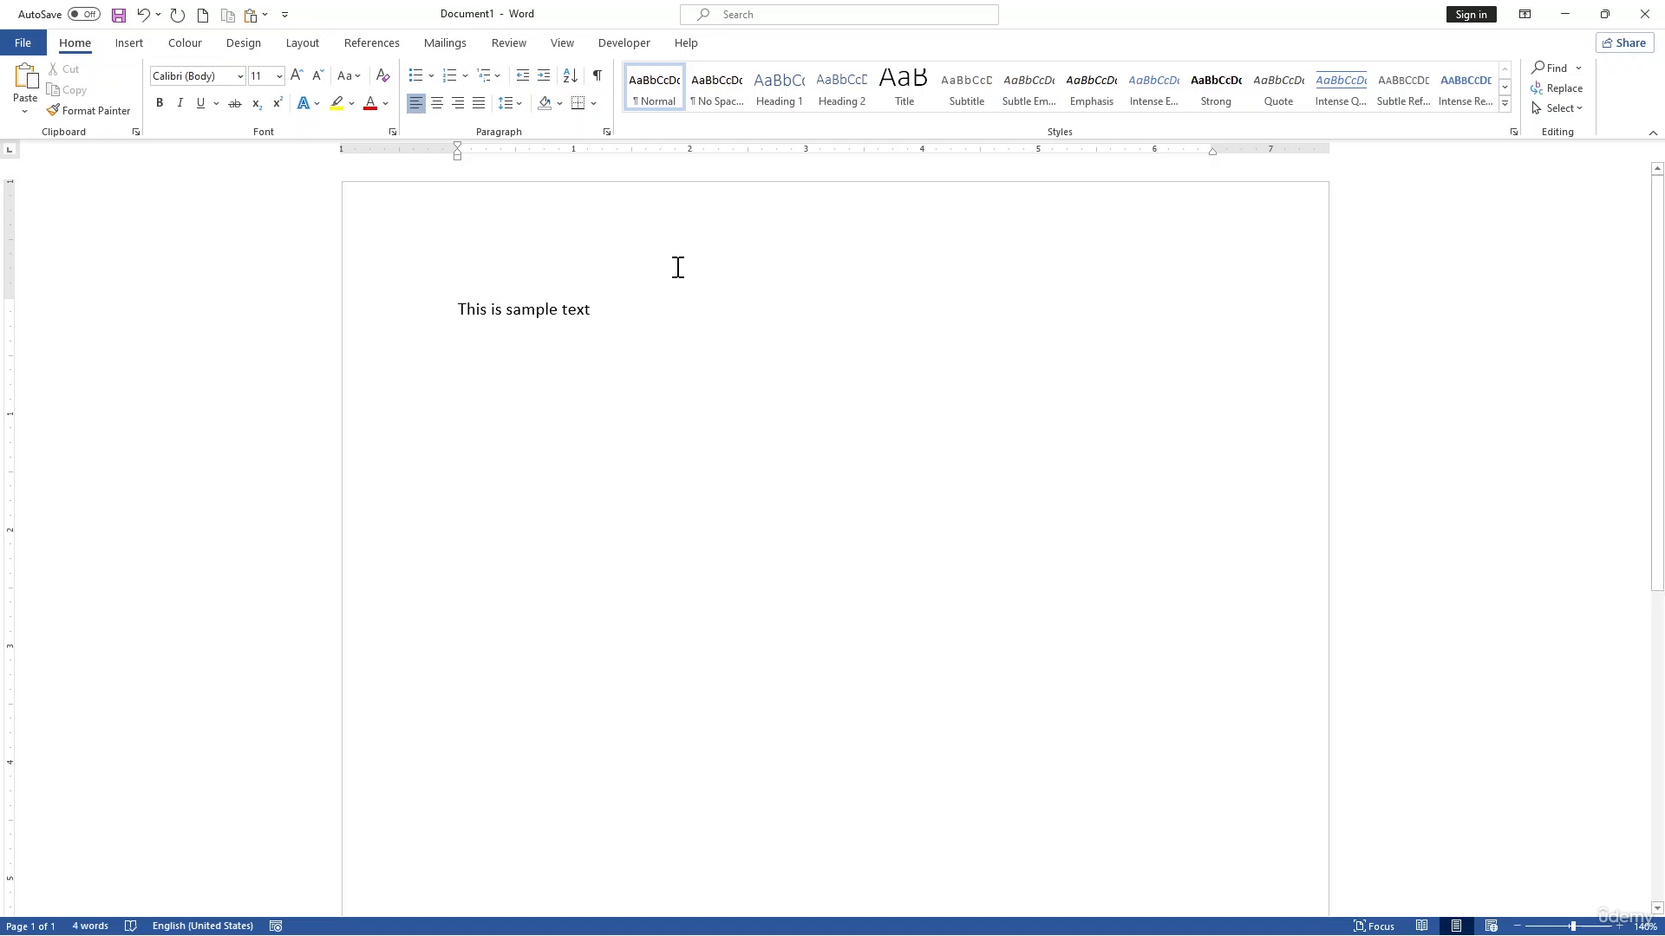
Step: Set the "This is sample text" line to the Arial Narrow font at size 20
left_click(359, 275)
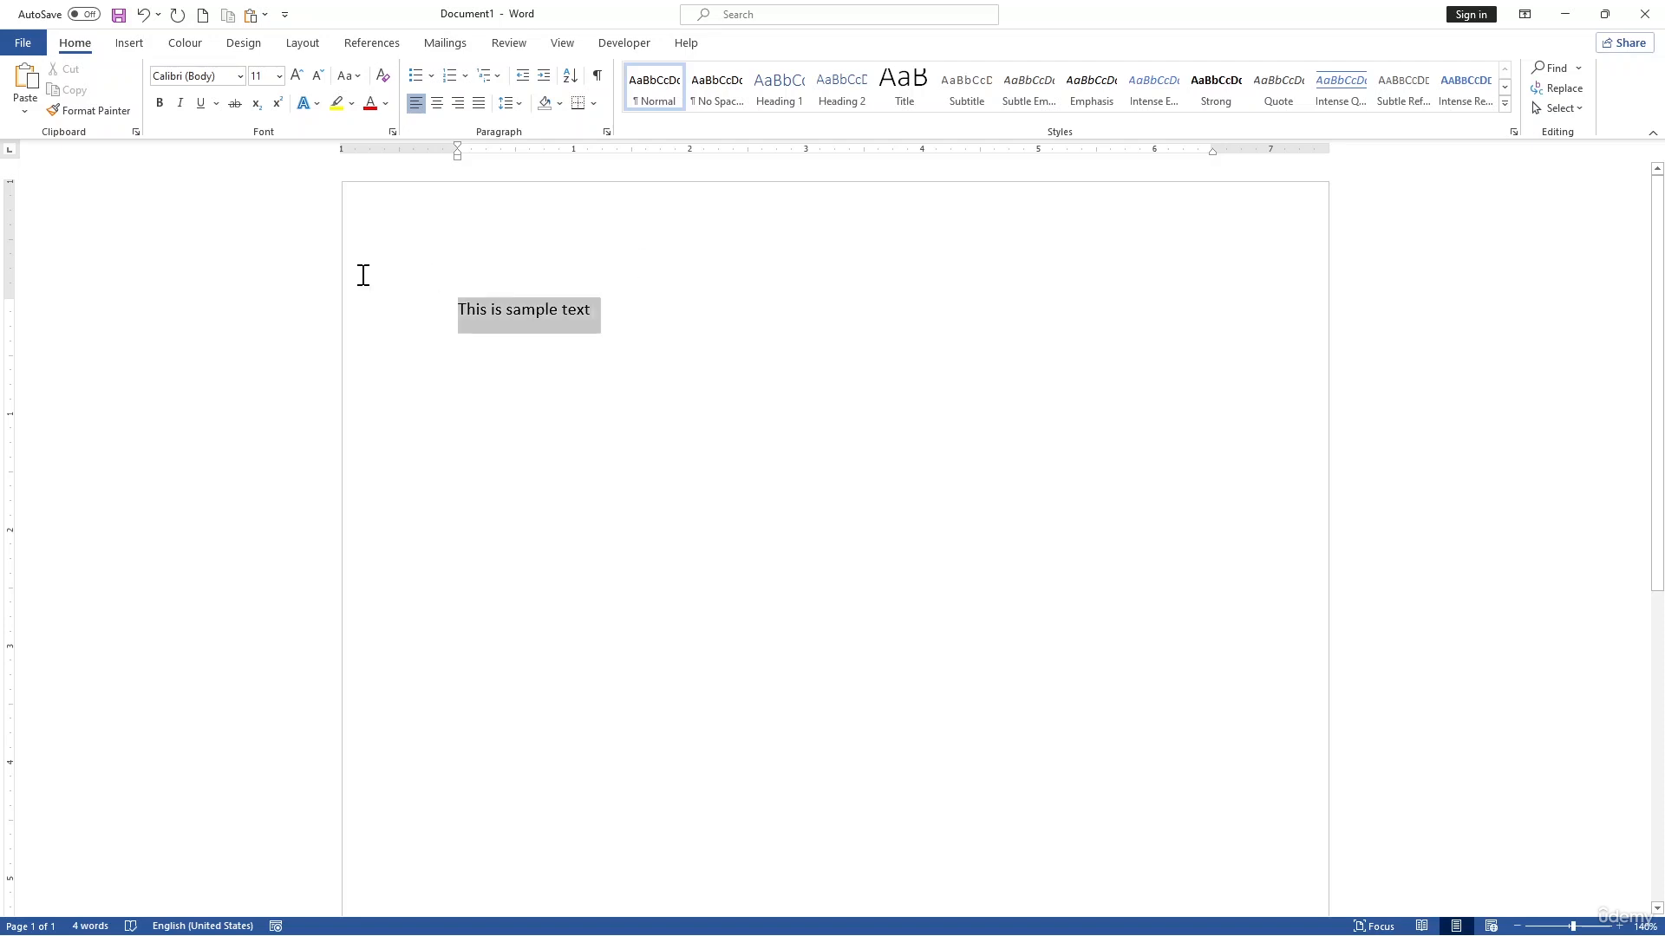
left_click(240, 77)
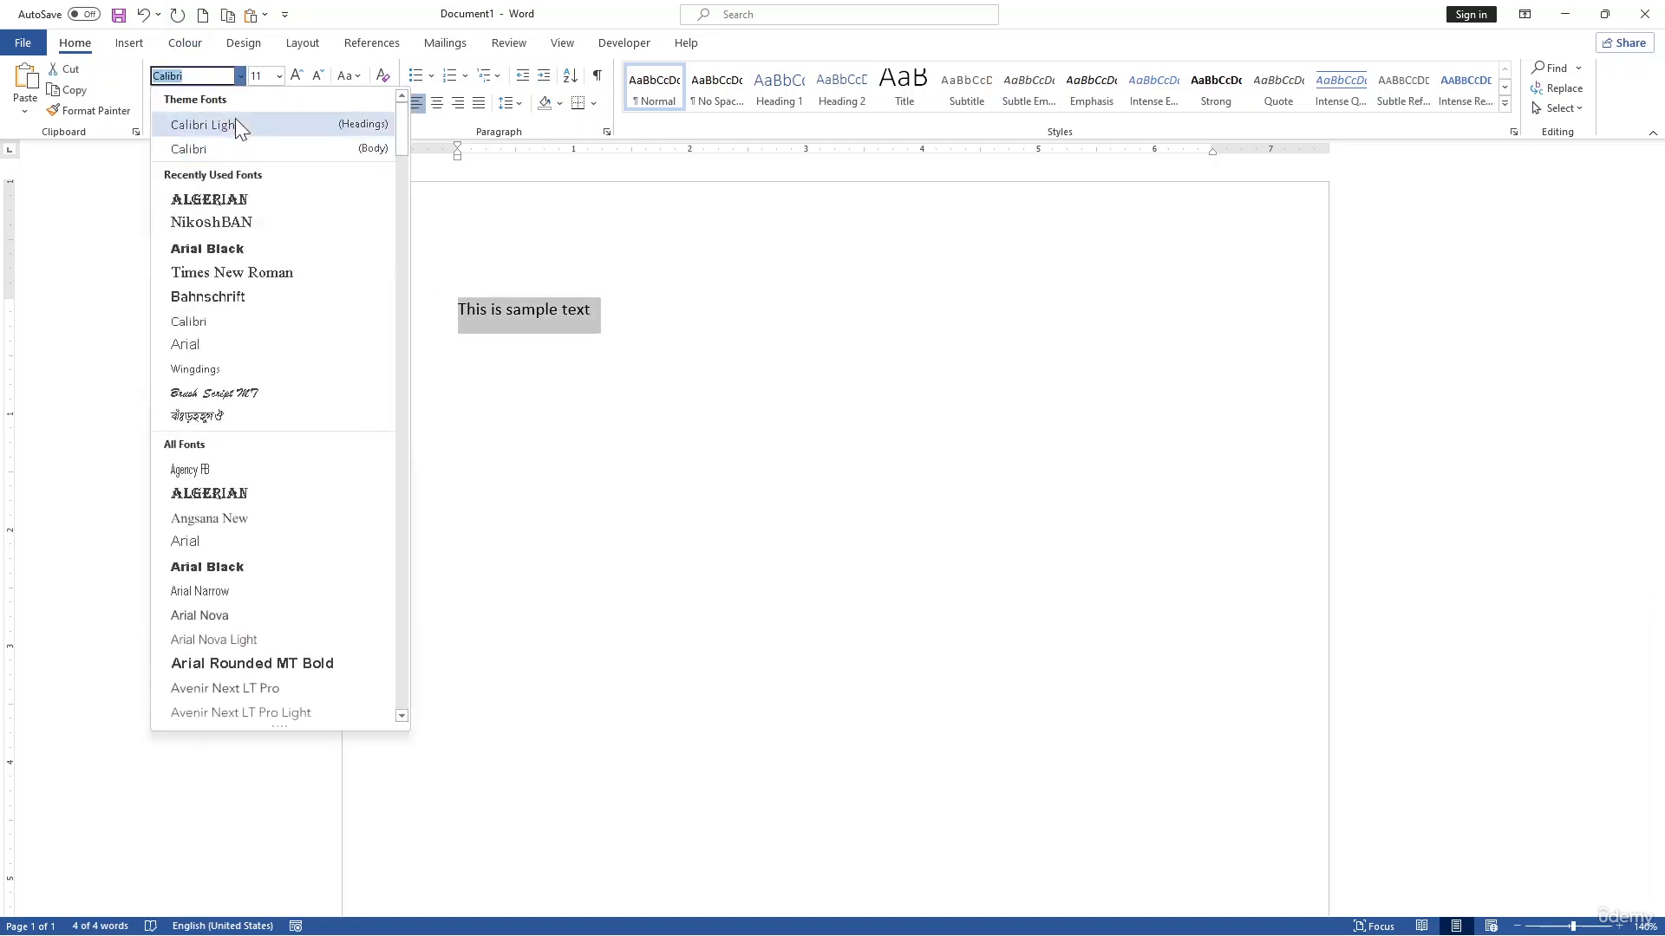
left_click(247, 593)
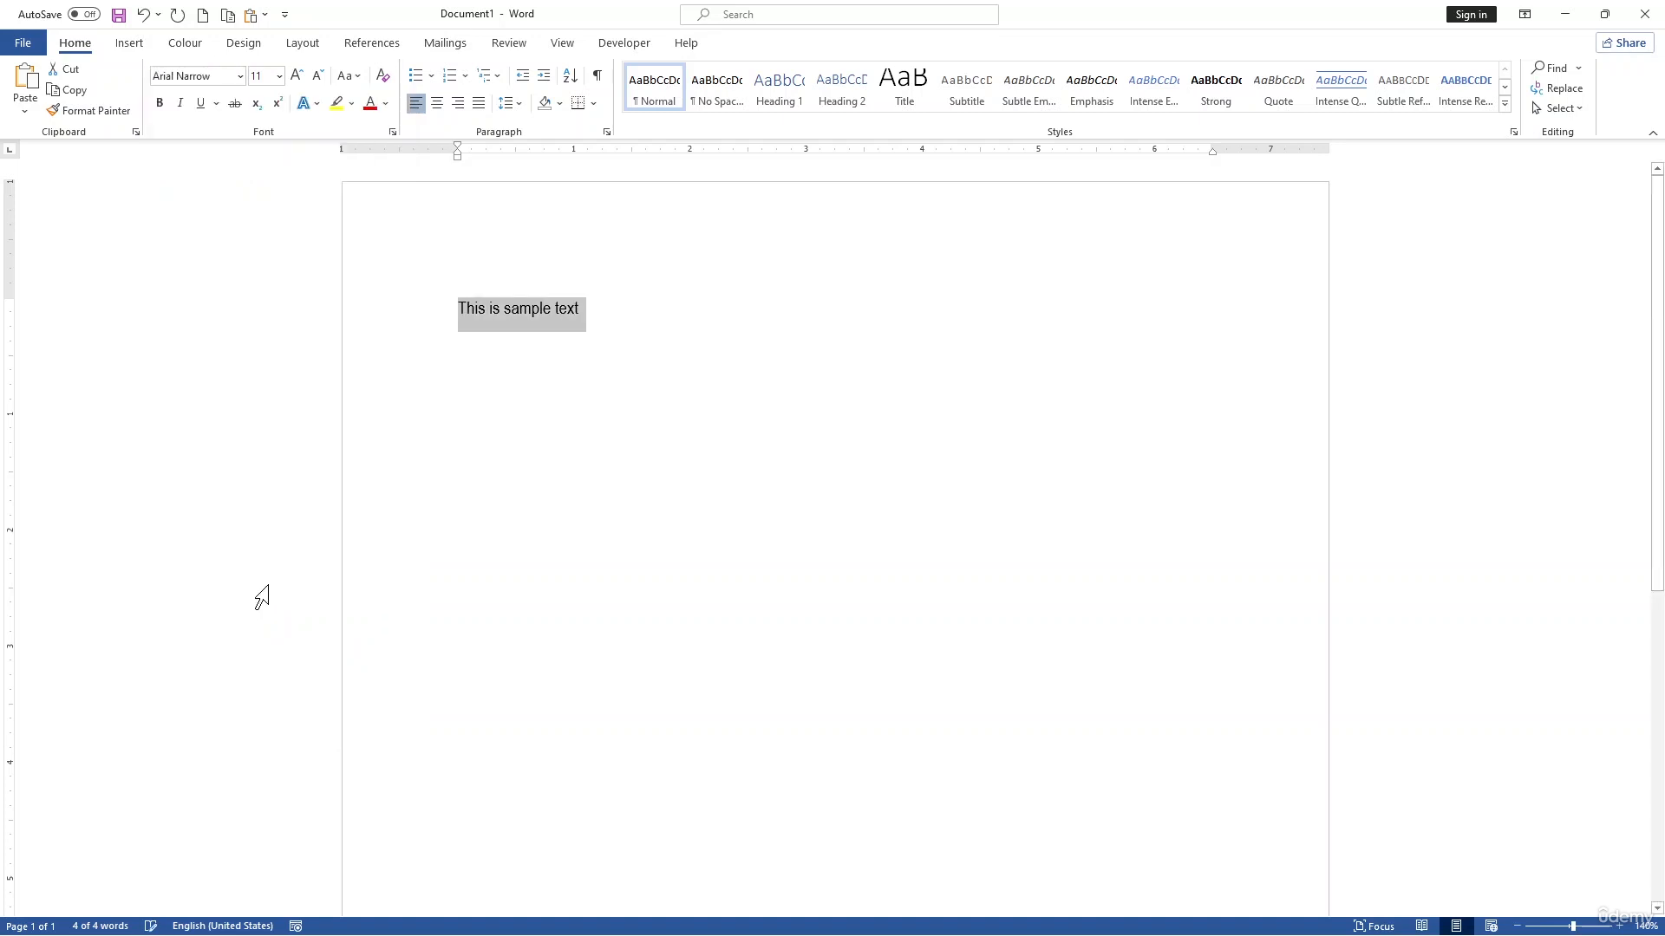
scroll(560, 375, "up", 3)
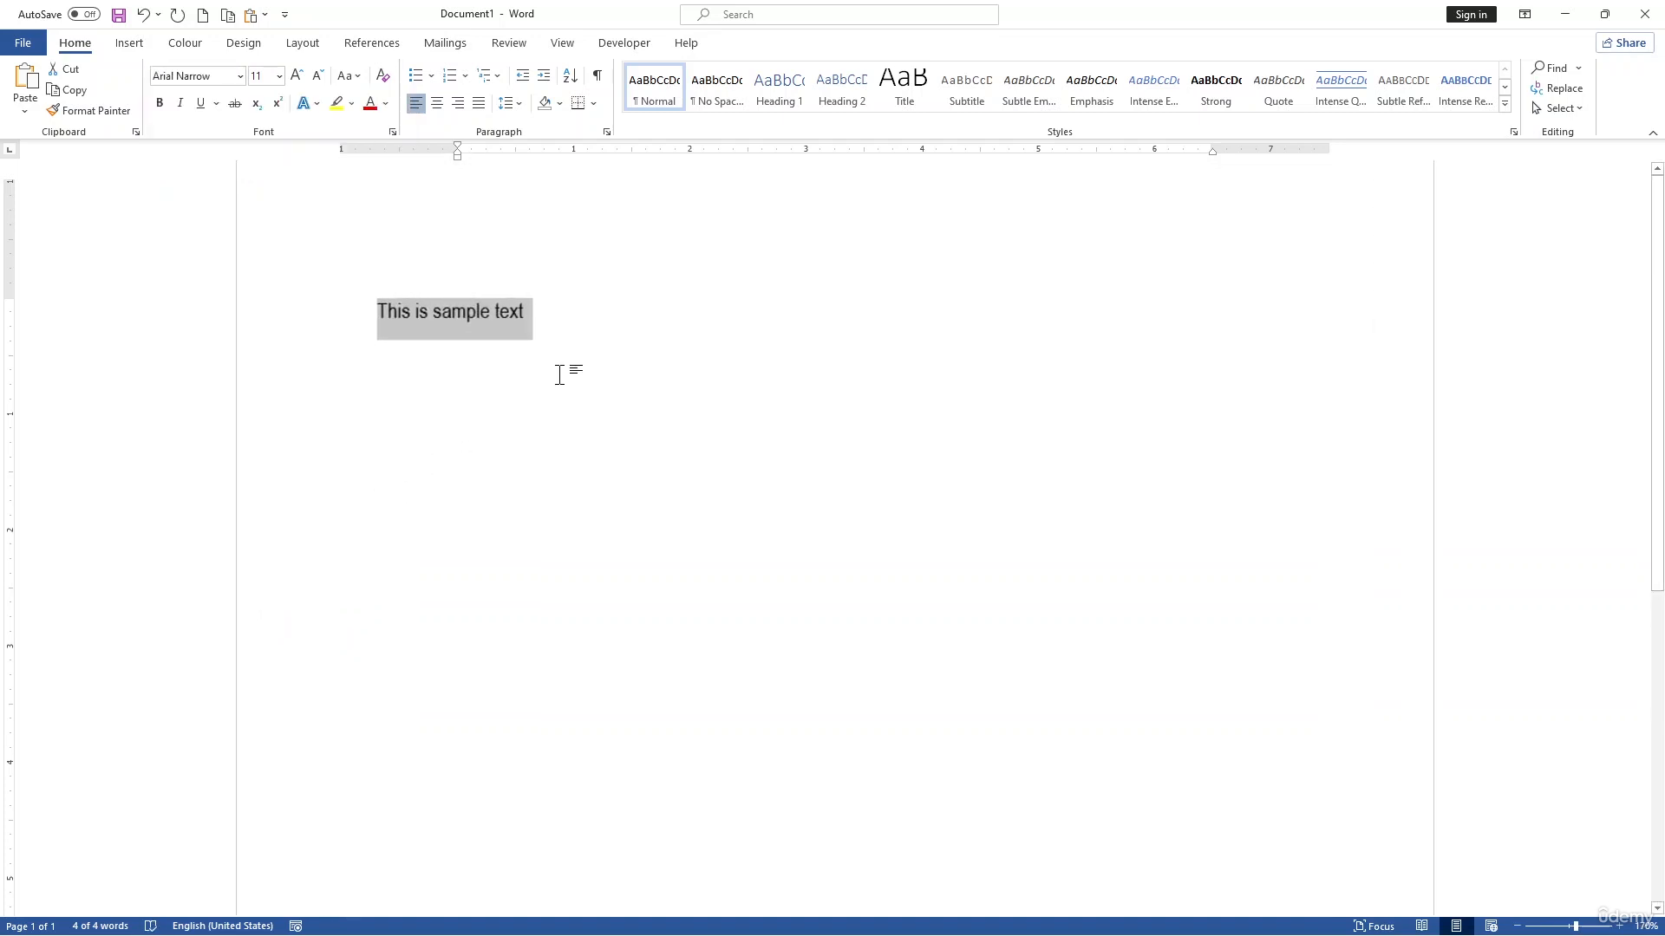
left_click(280, 77)
left_click(279, 77)
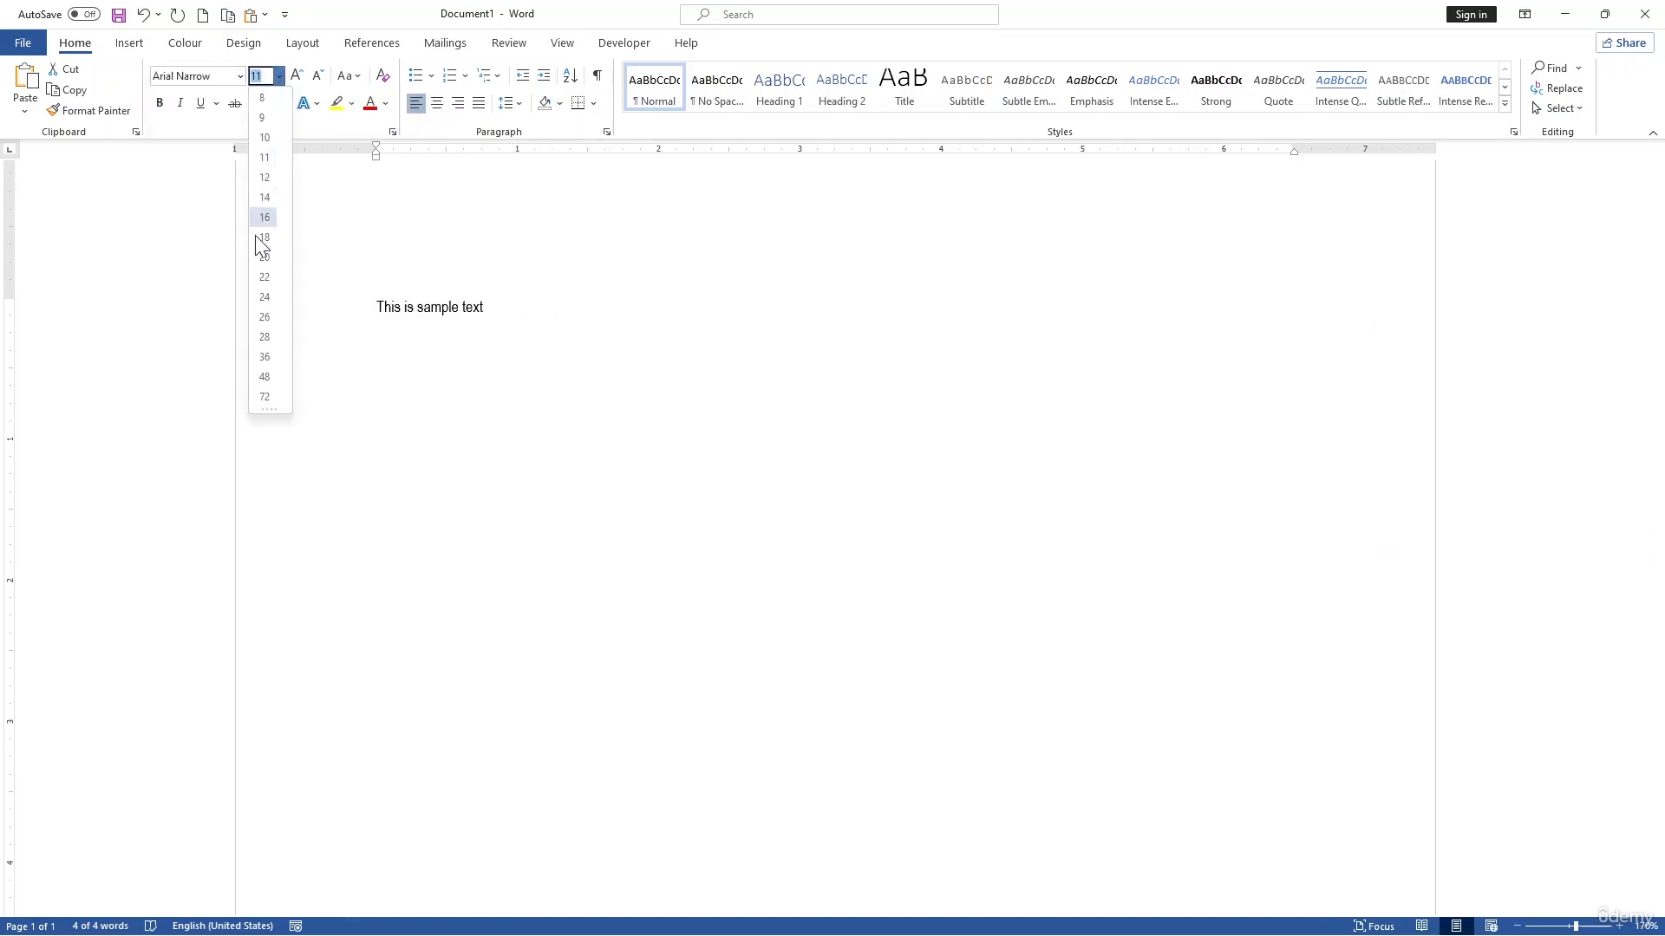
left_click(253, 272)
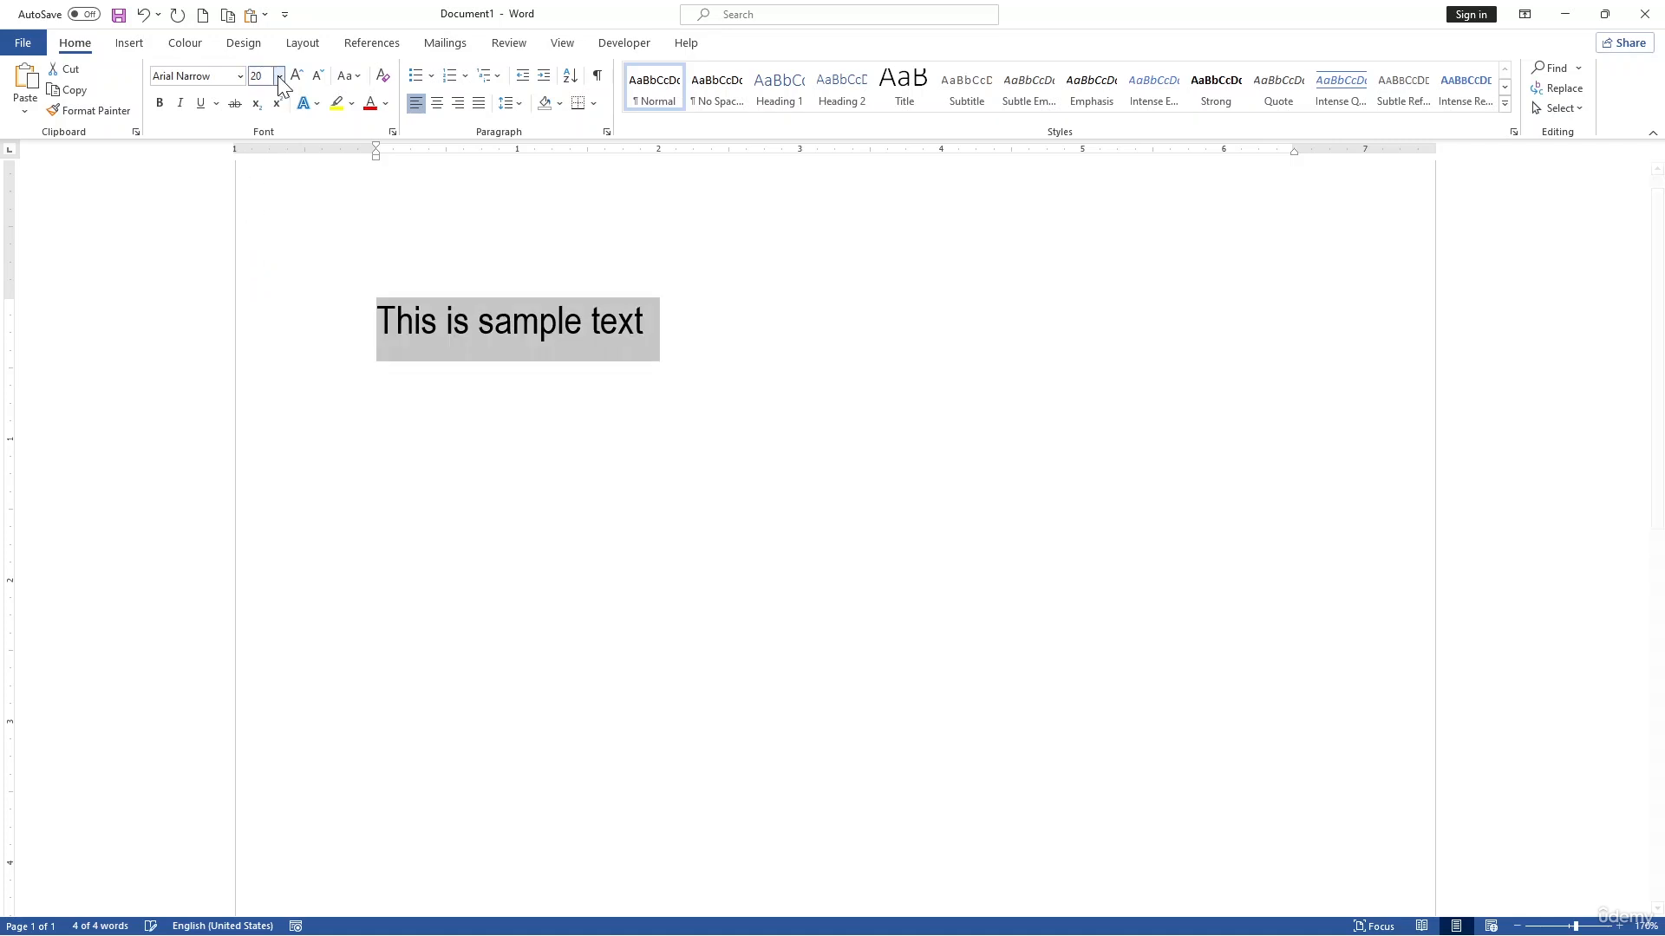
Step: Colour the sample text line in a darker blue theme colour and centre it on the page
left_click(385, 103)
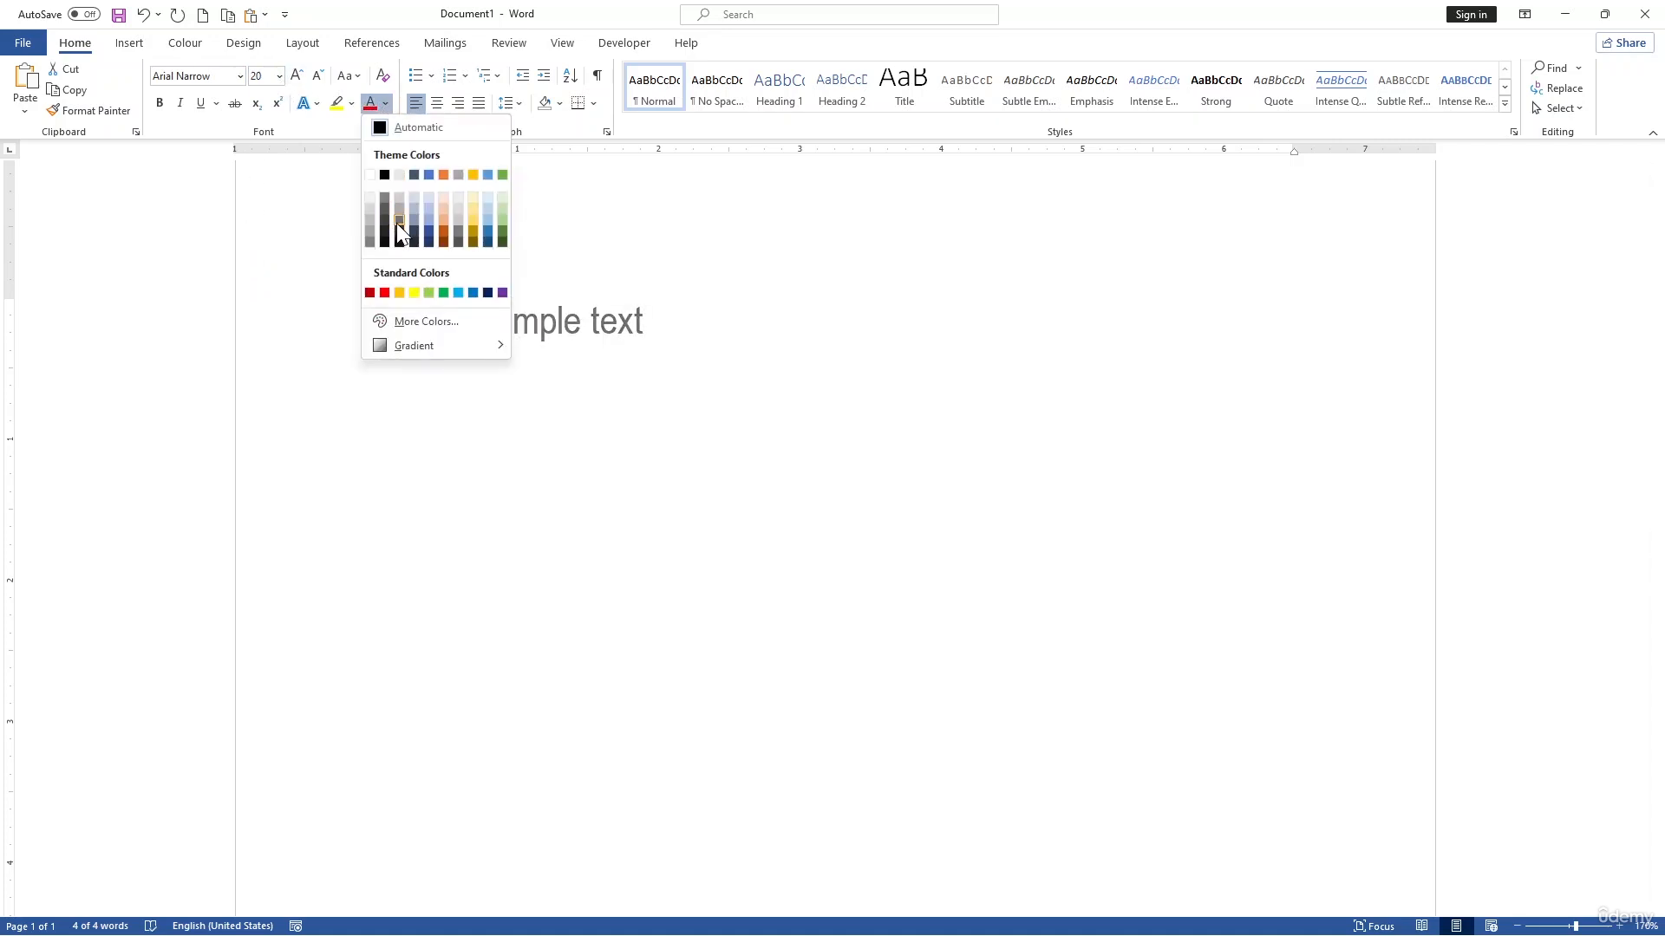
left_click(491, 243)
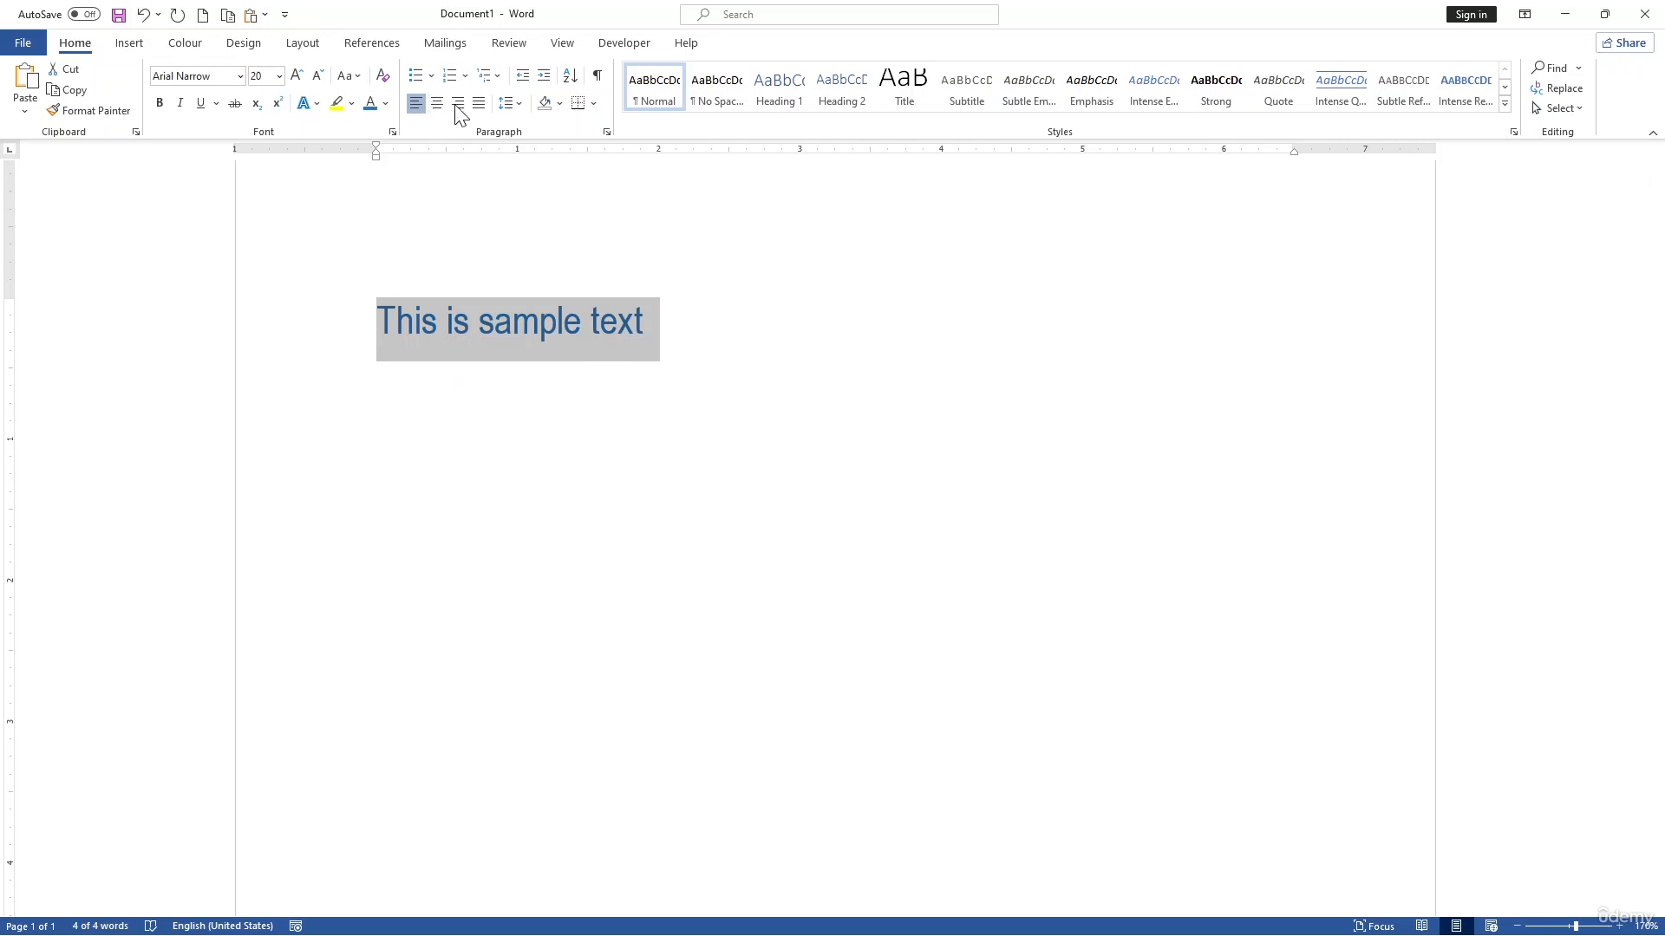
left_click(519, 105)
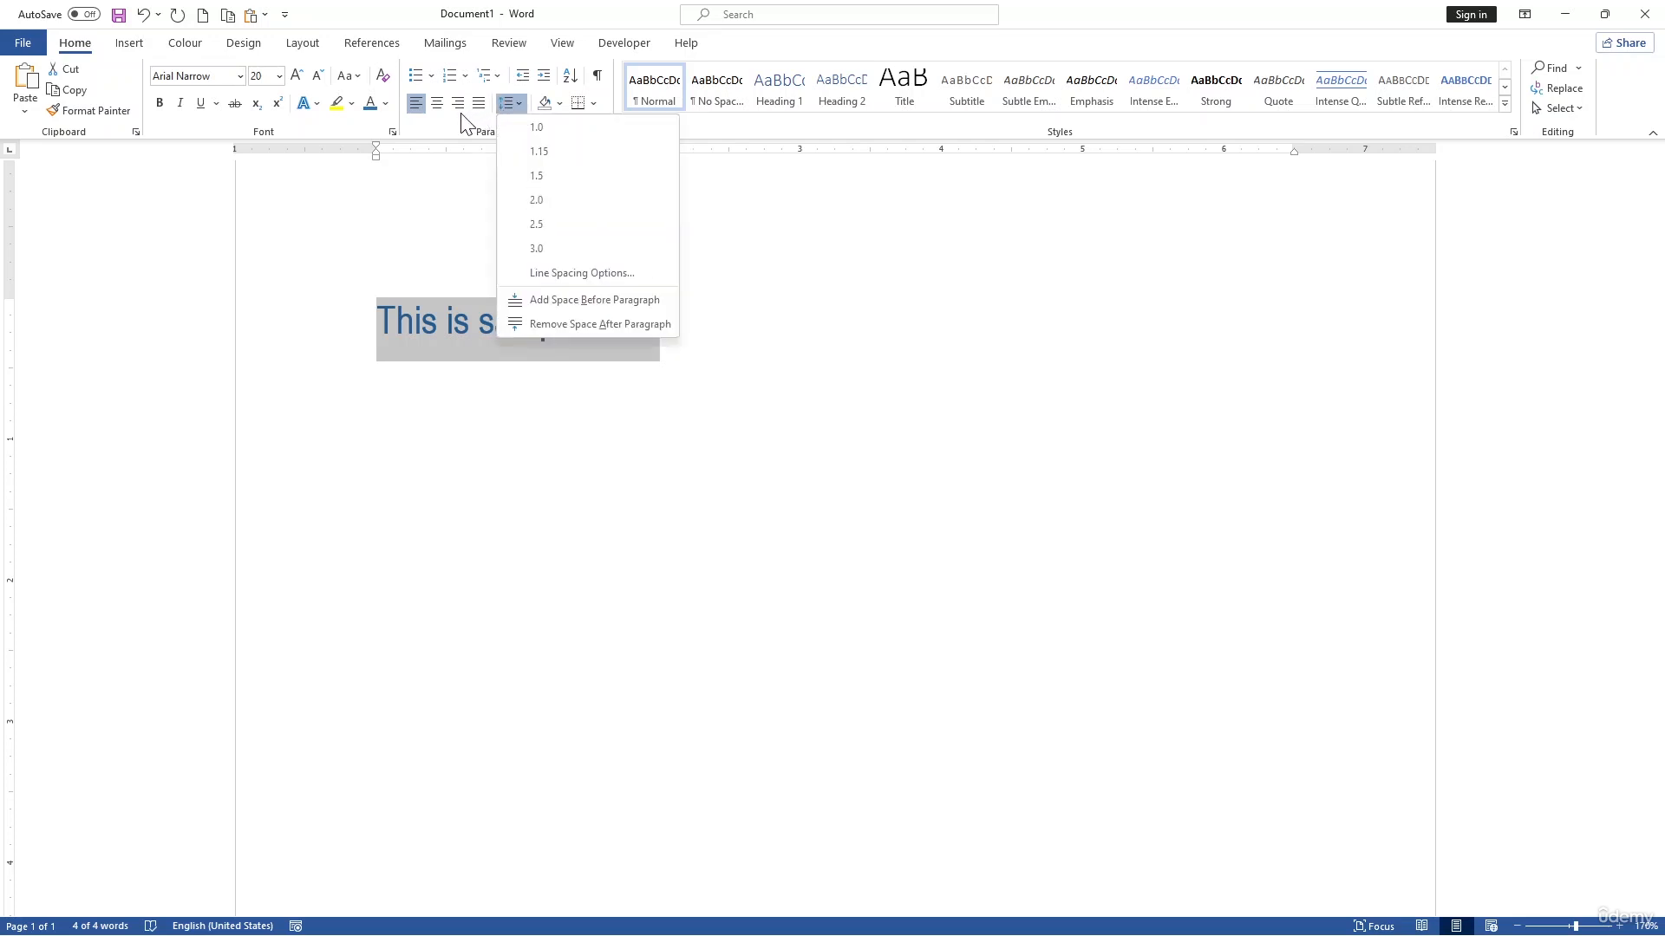
left_click(450, 139)
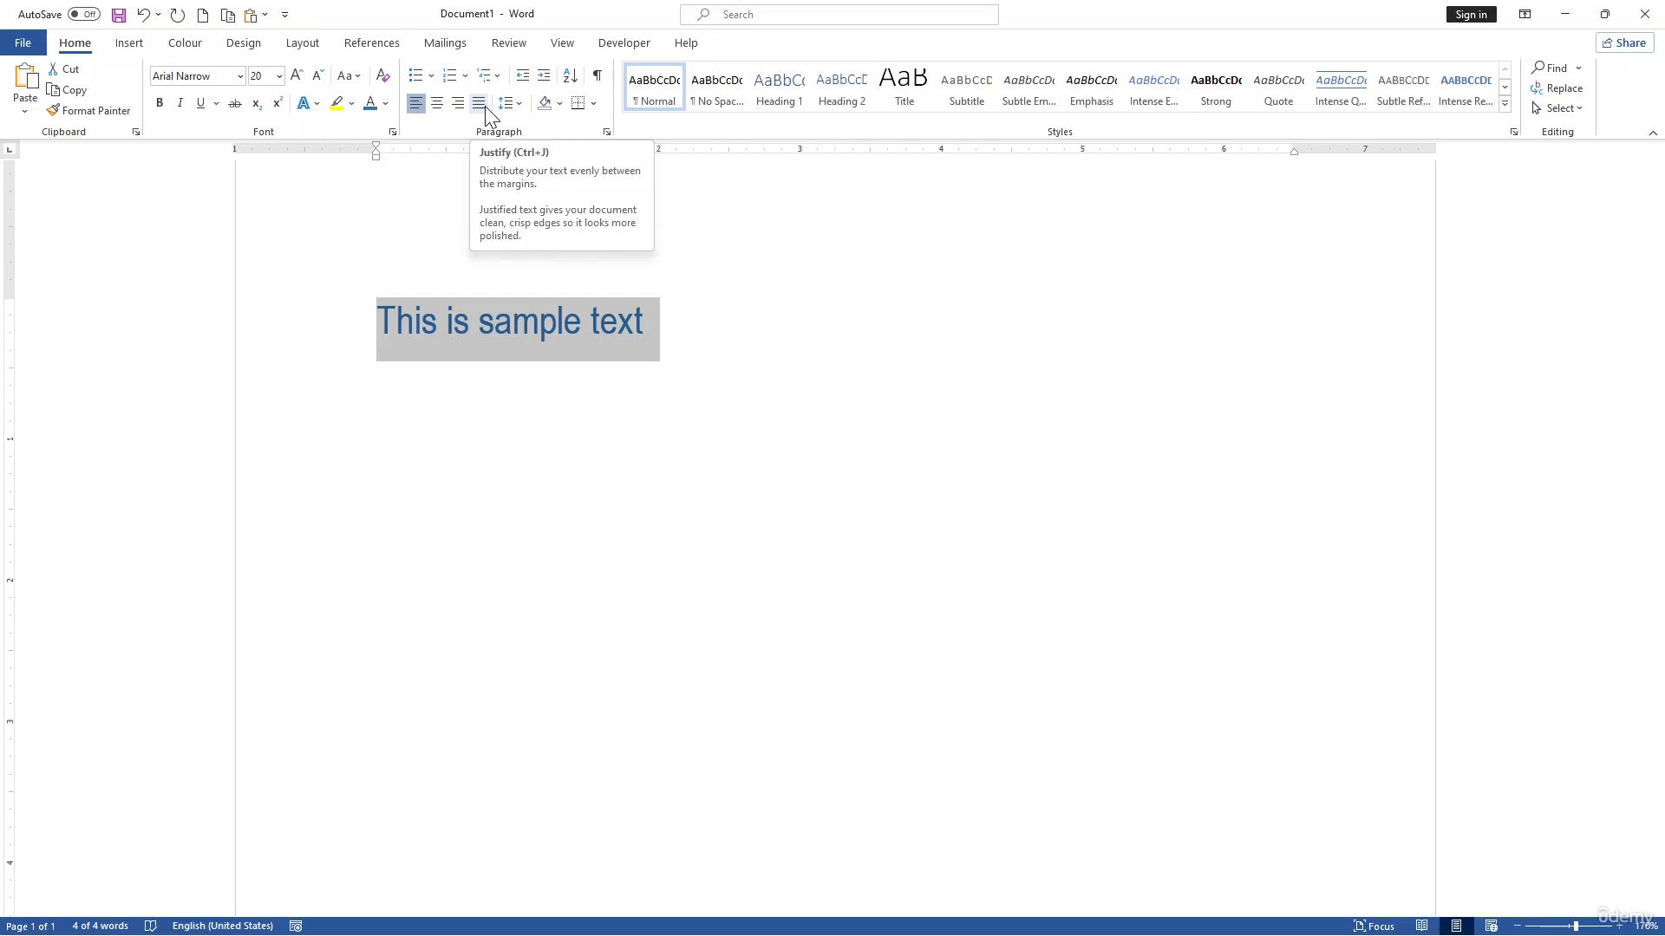
left_click(439, 105)
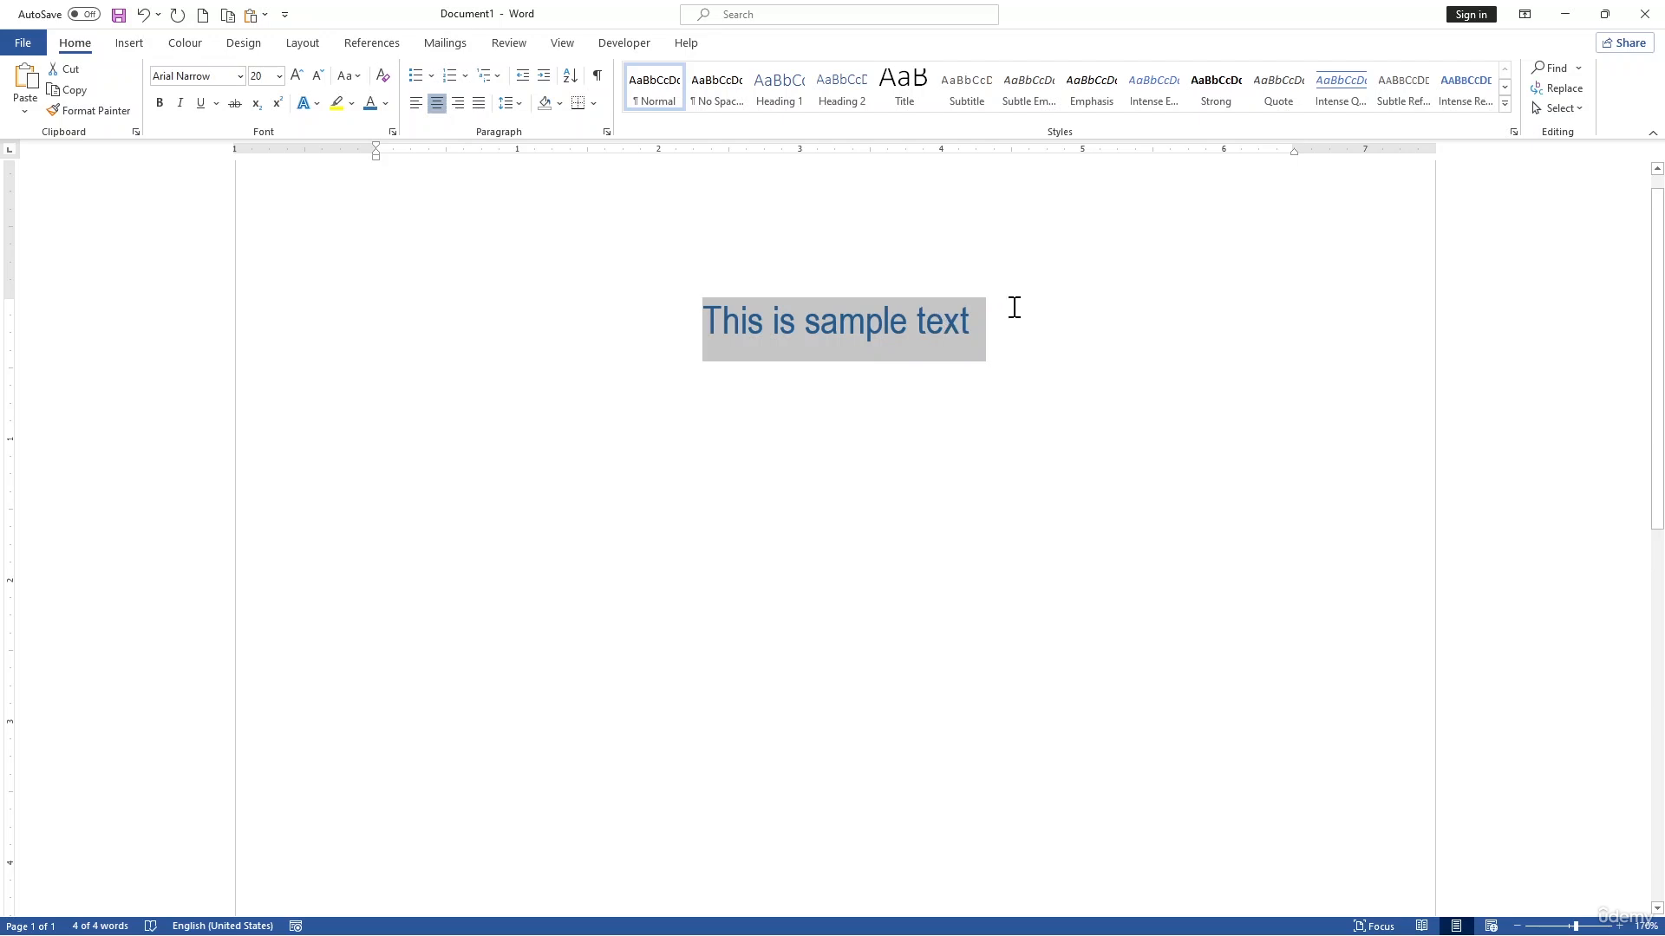
Step: Add a left-aligned line reading "Introduction" below the centred sample text
left_click(973, 314)
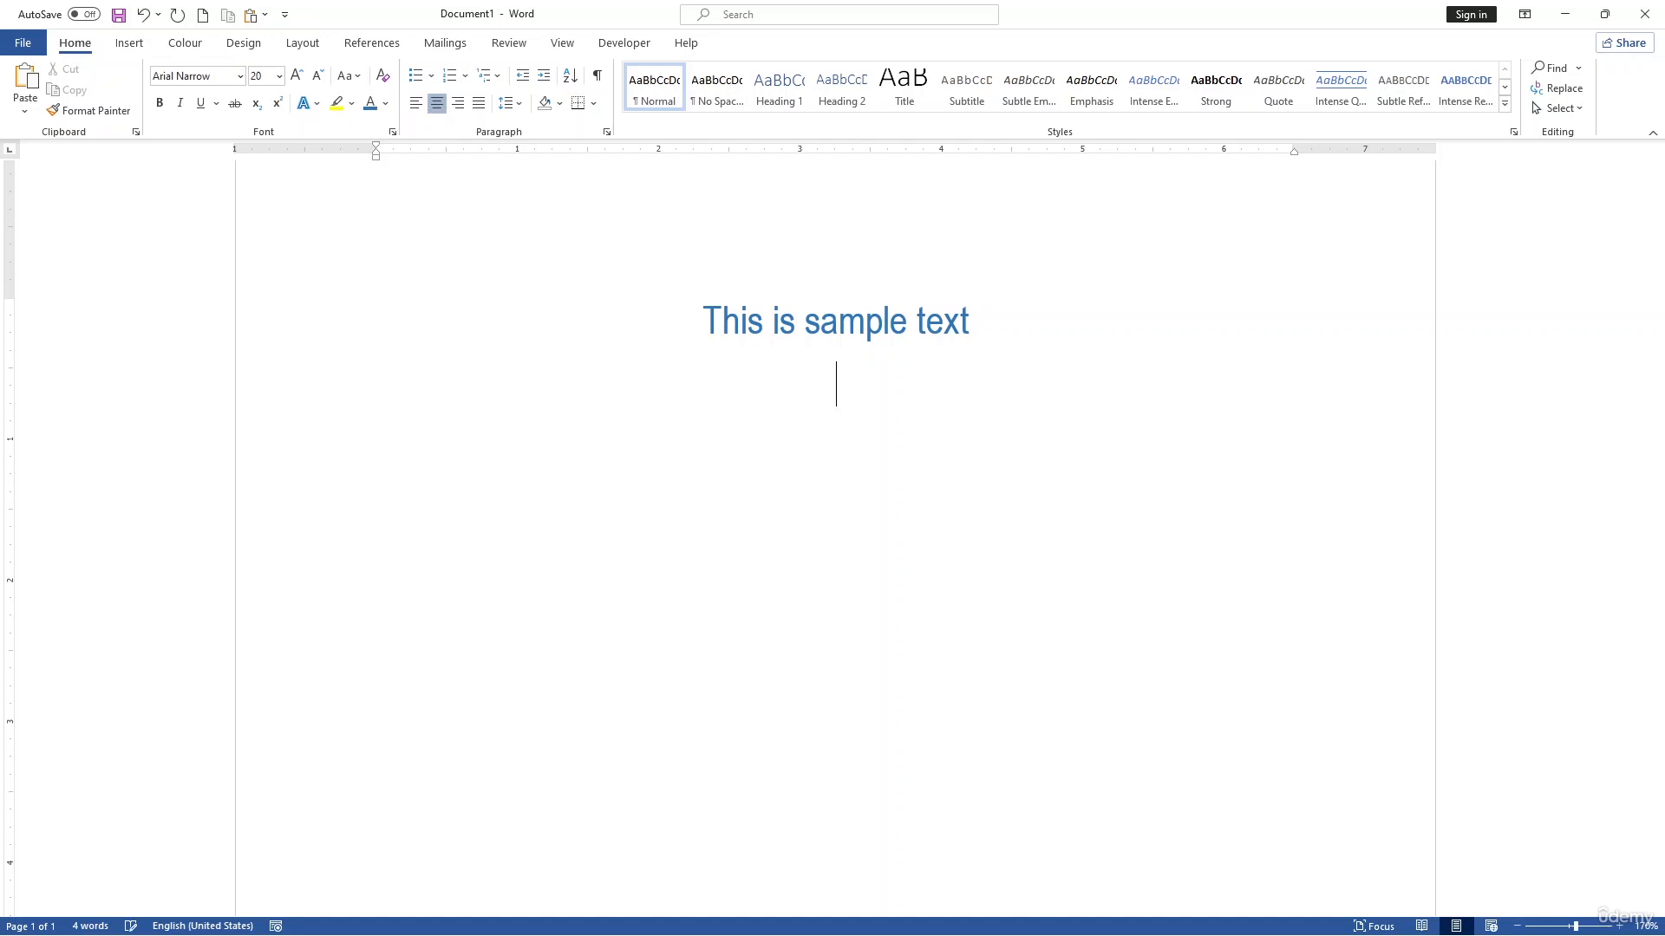
key("Return")
left_click(416, 103)
type("Ind")
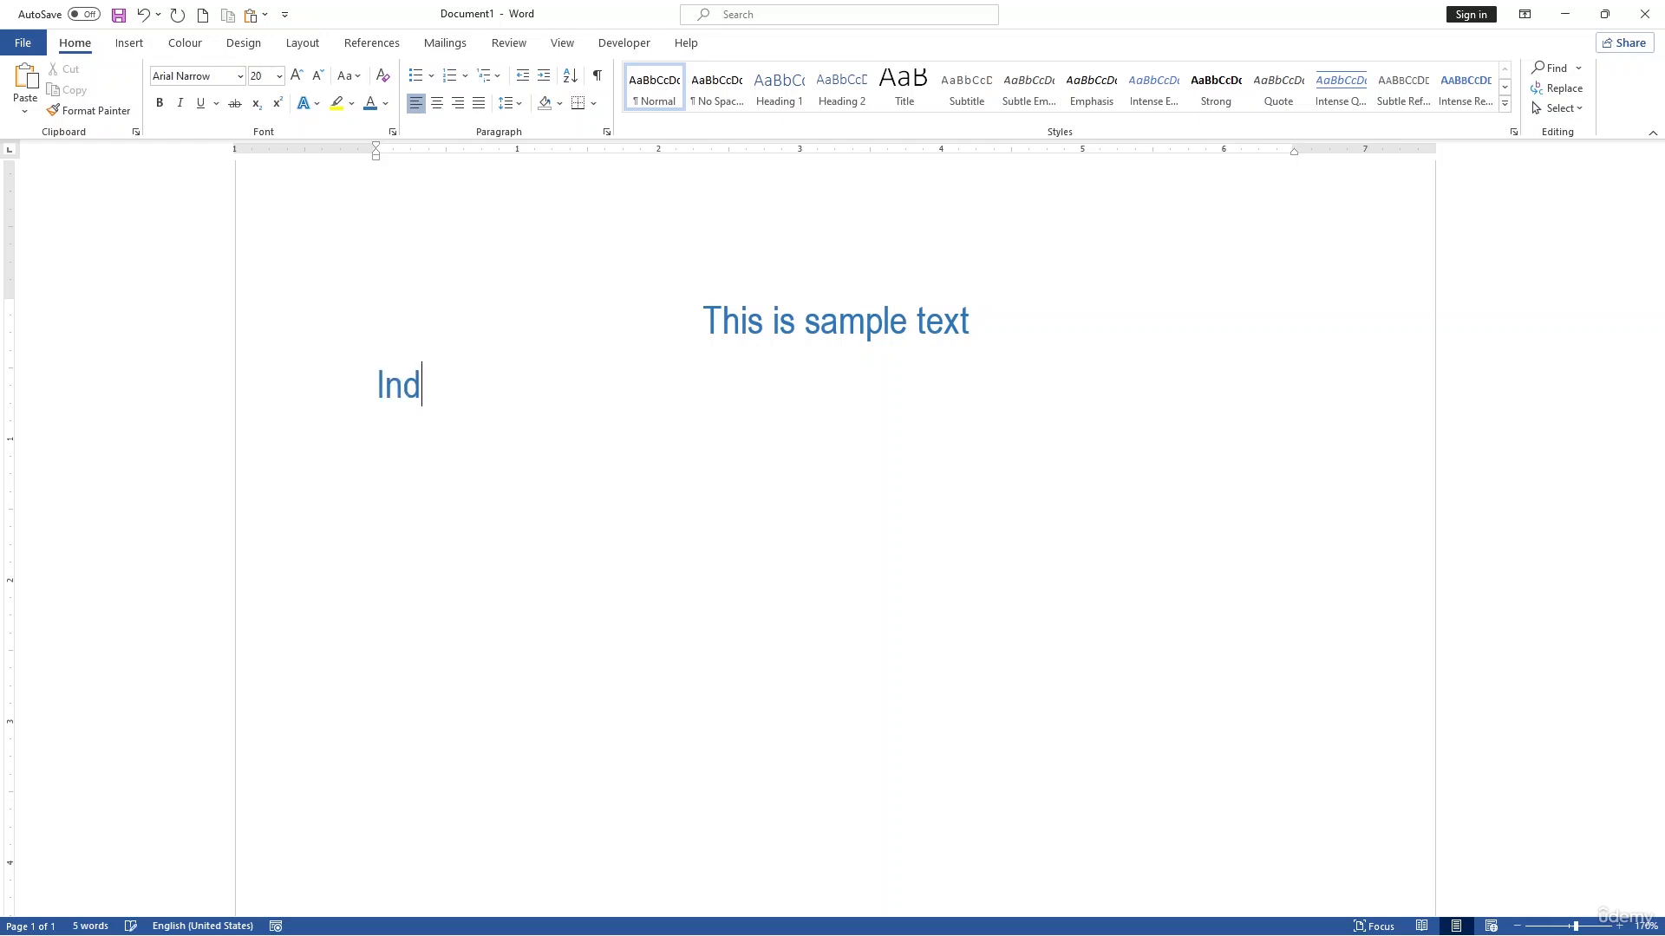
key("BackSpace")
type("troduction")
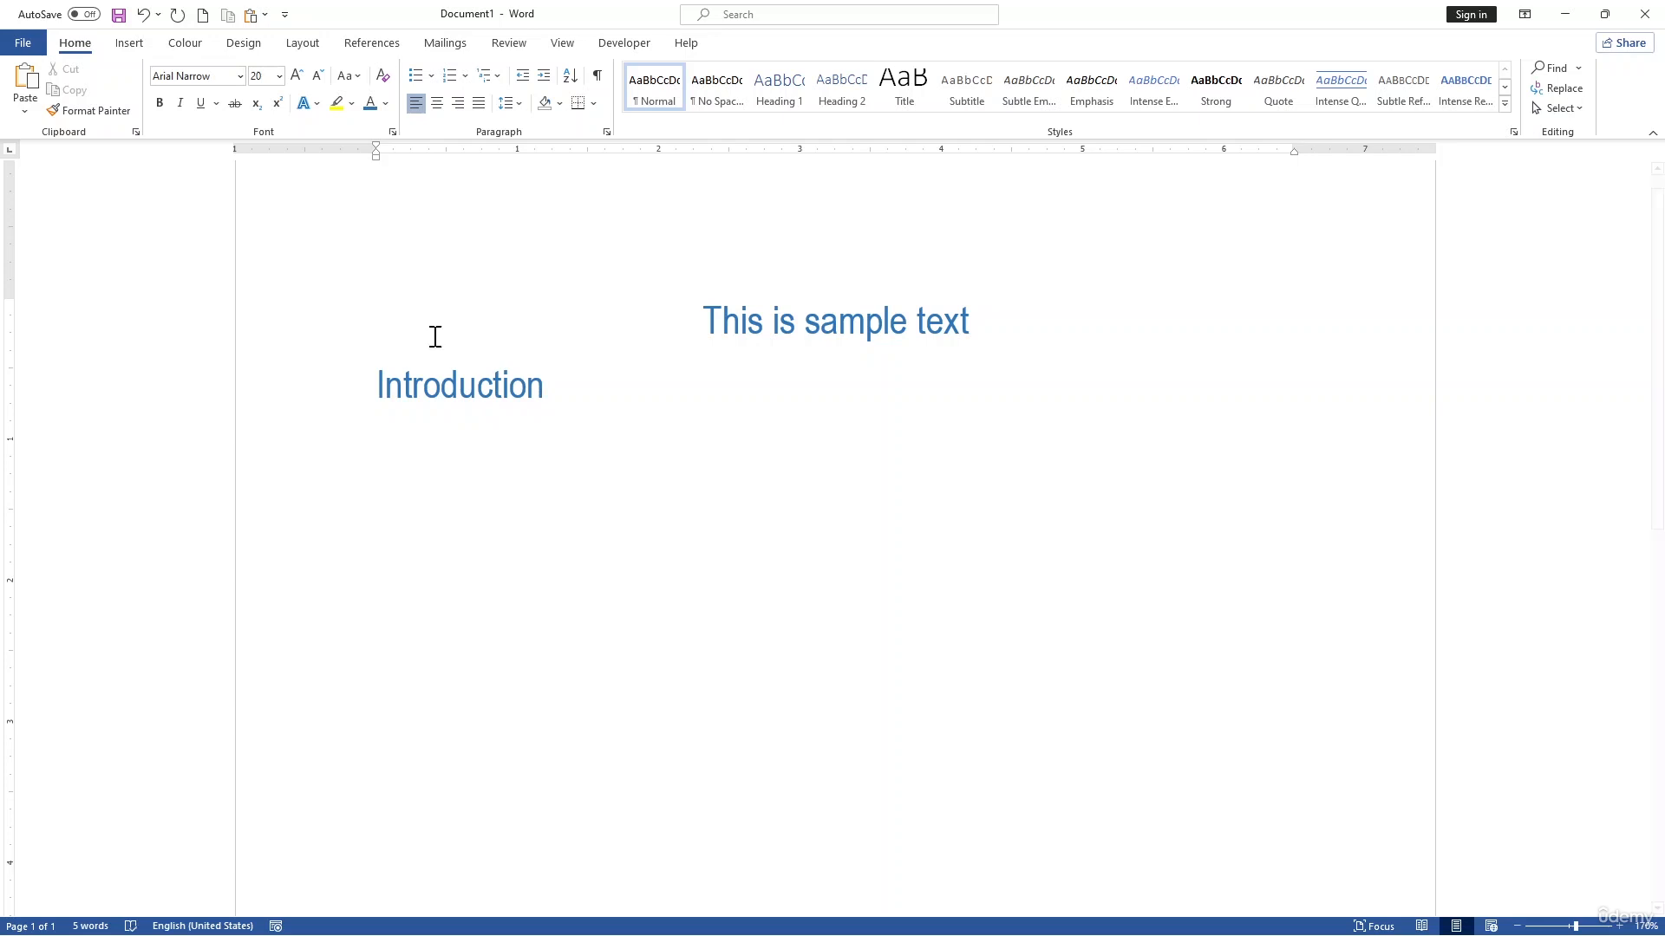
Step: Bold and centre the "Introduction" line, and apply the Heading 1 style to it
left_click(320, 425)
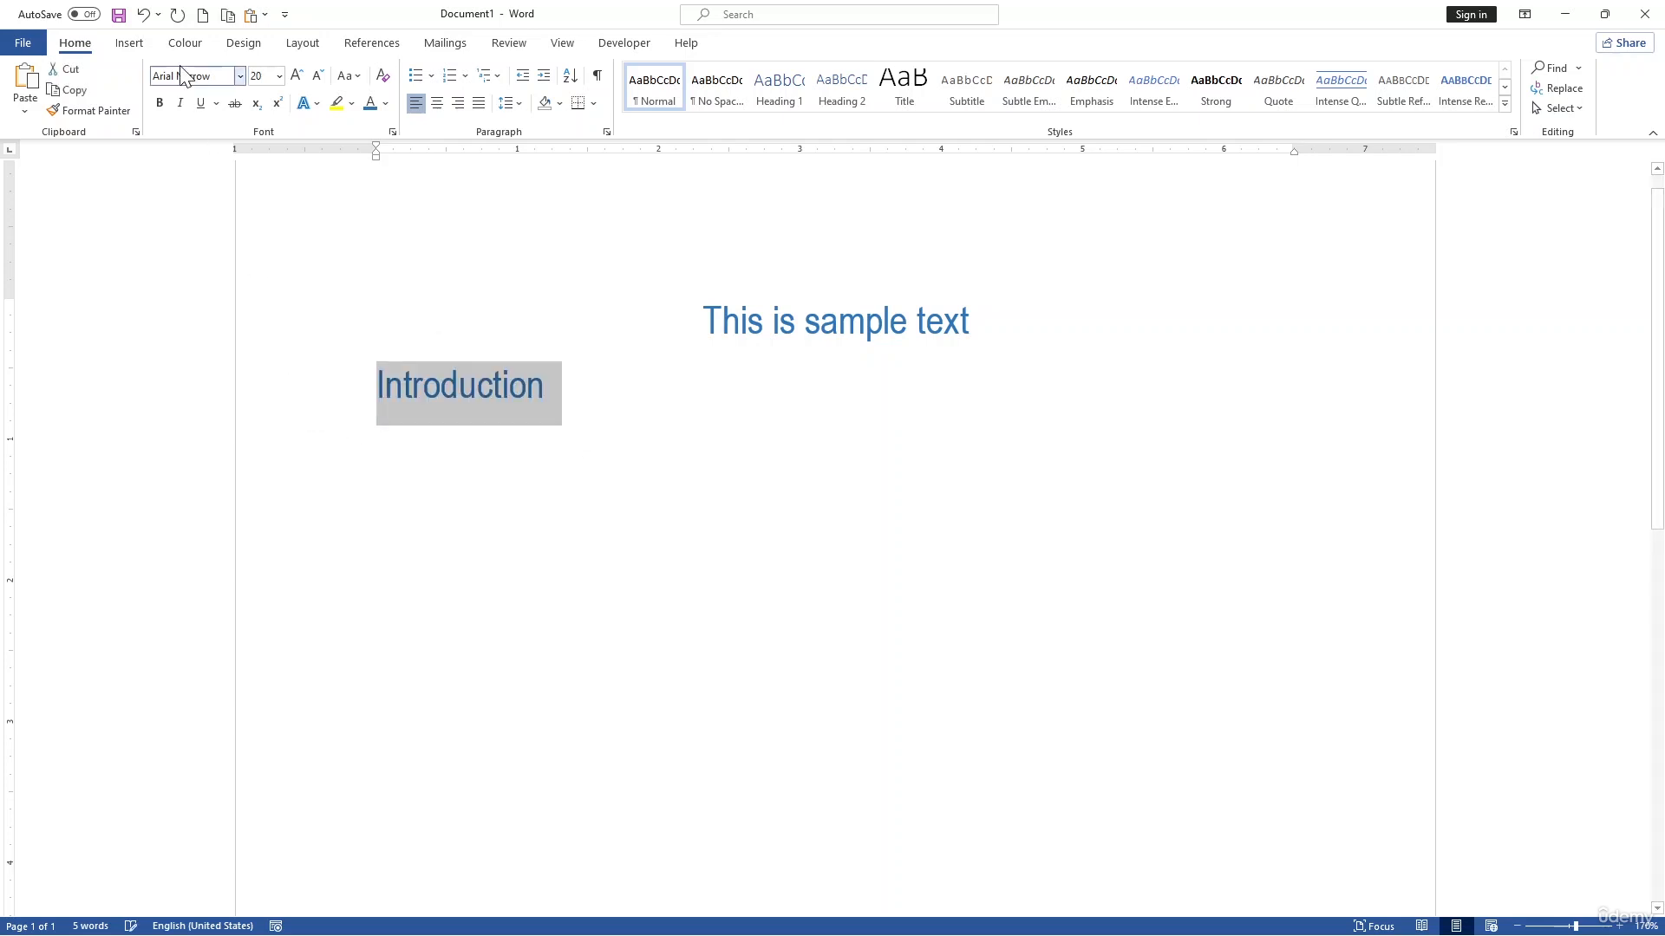
left_click(160, 104)
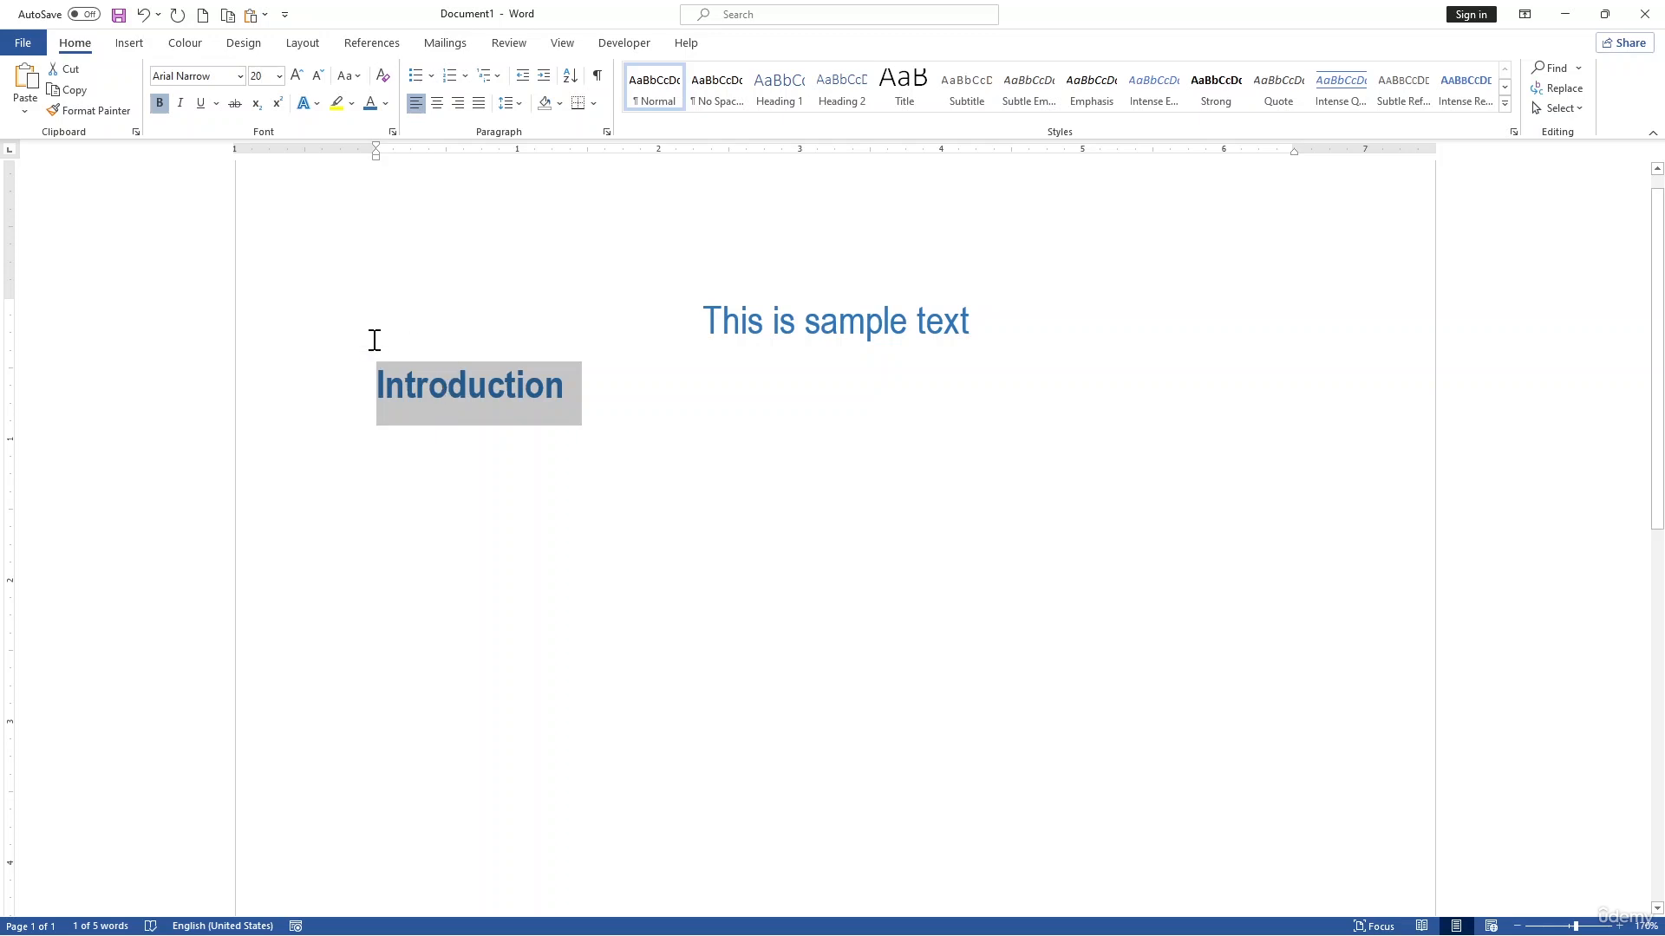
left_click(437, 103)
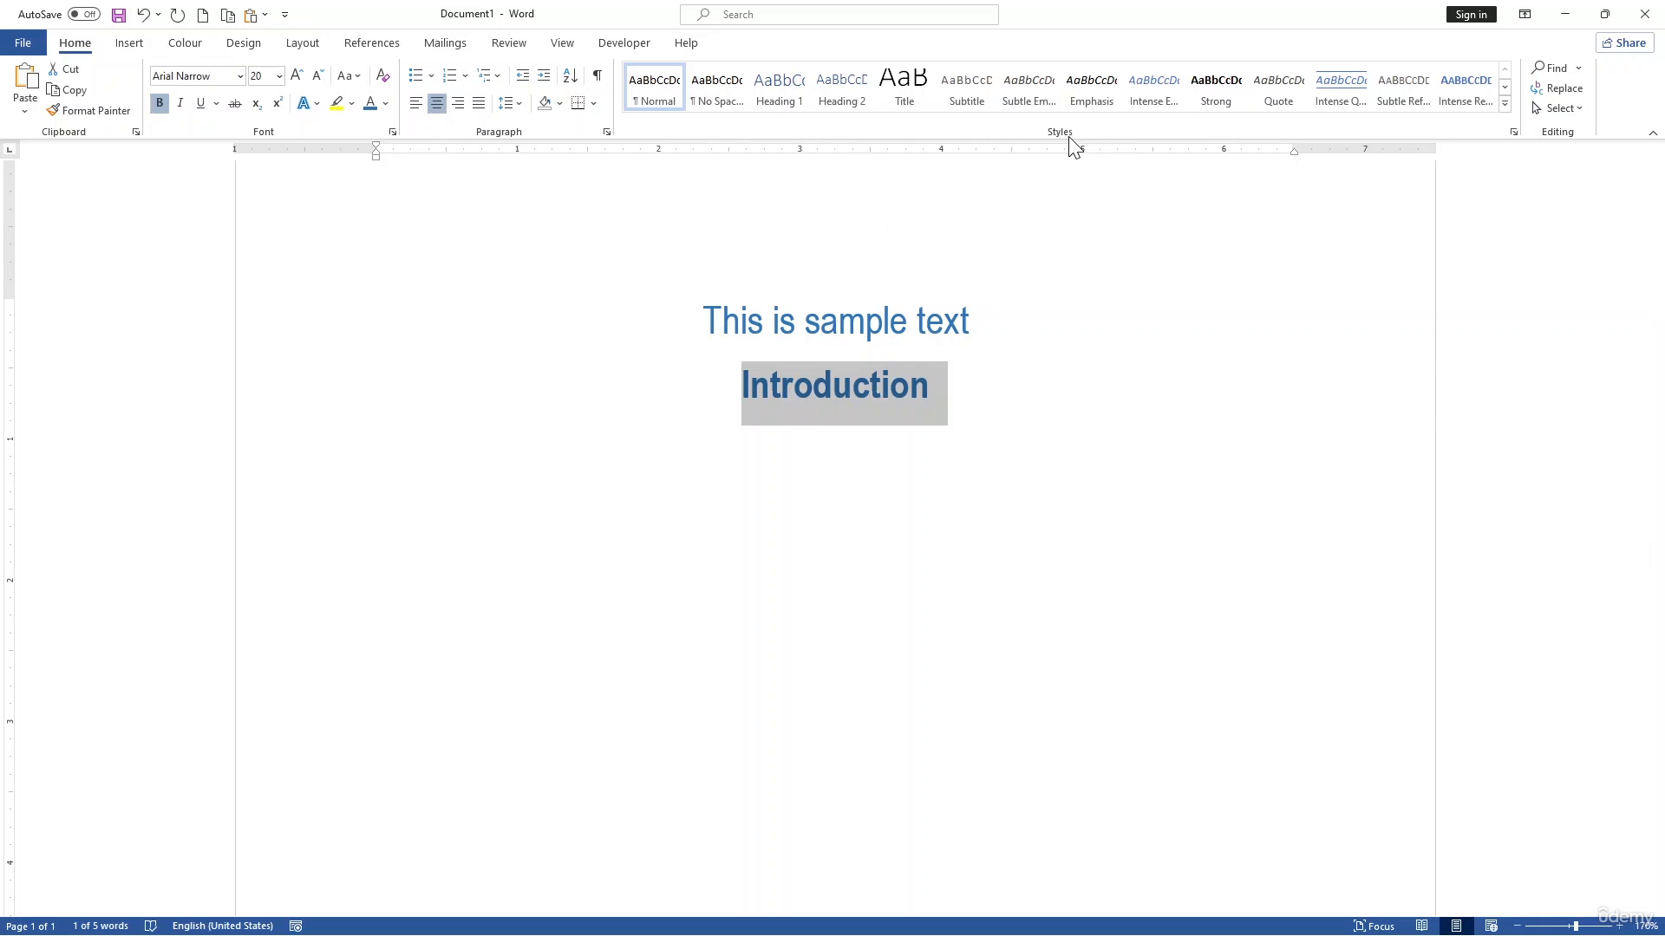
left_click(779, 95)
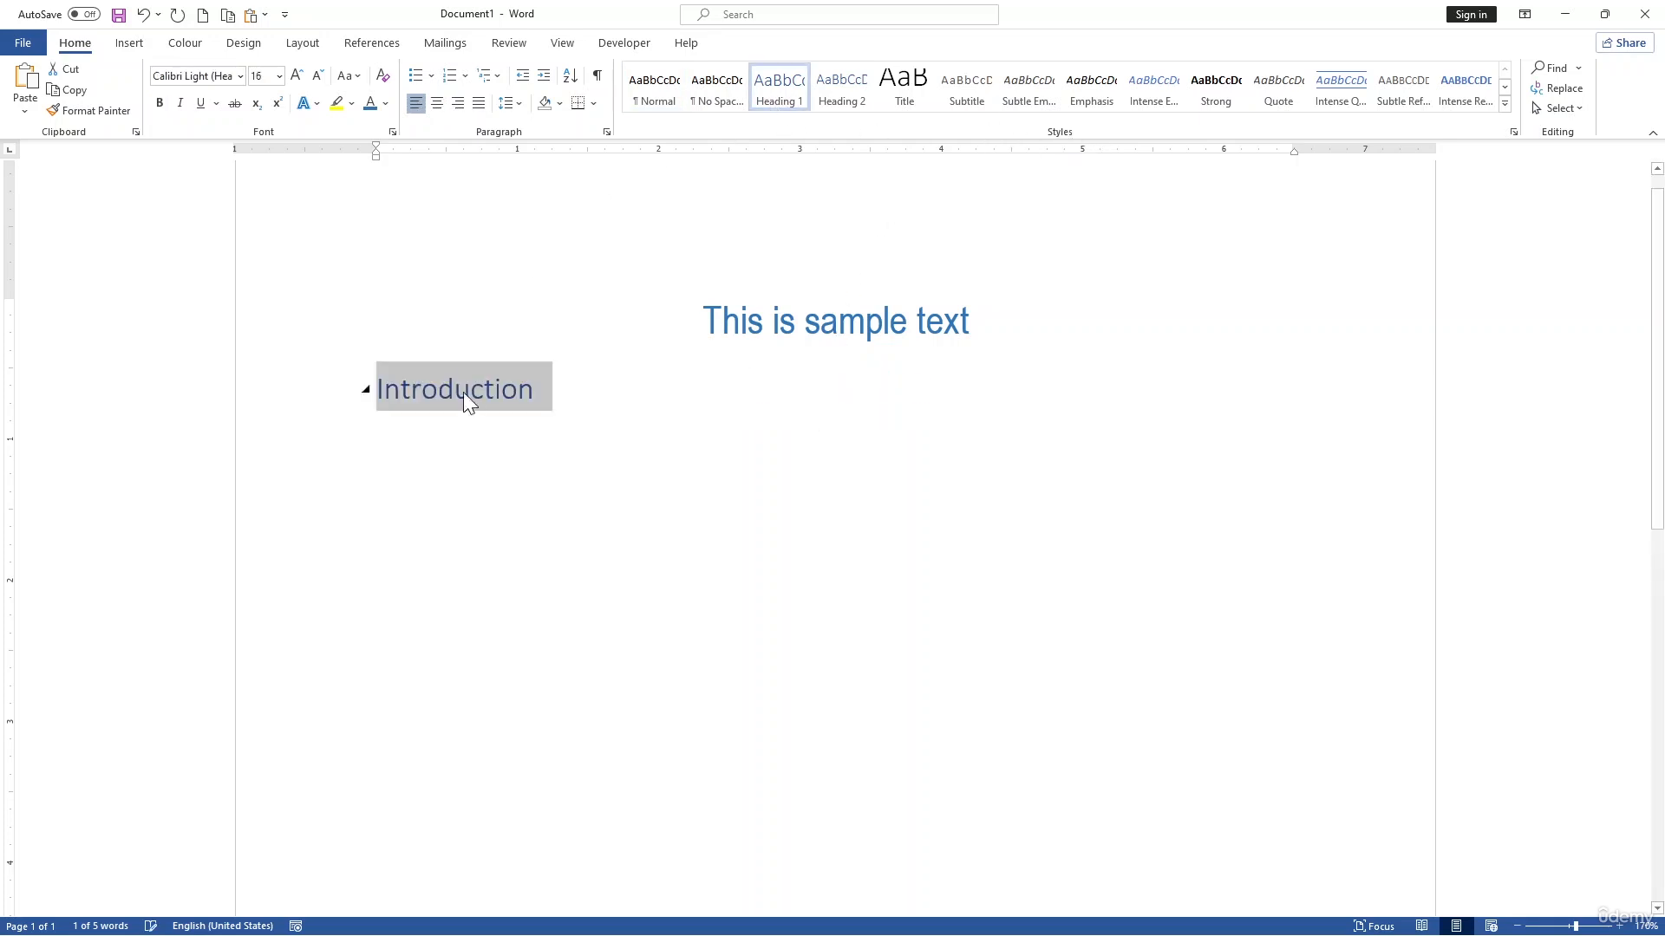
left_click(587, 487)
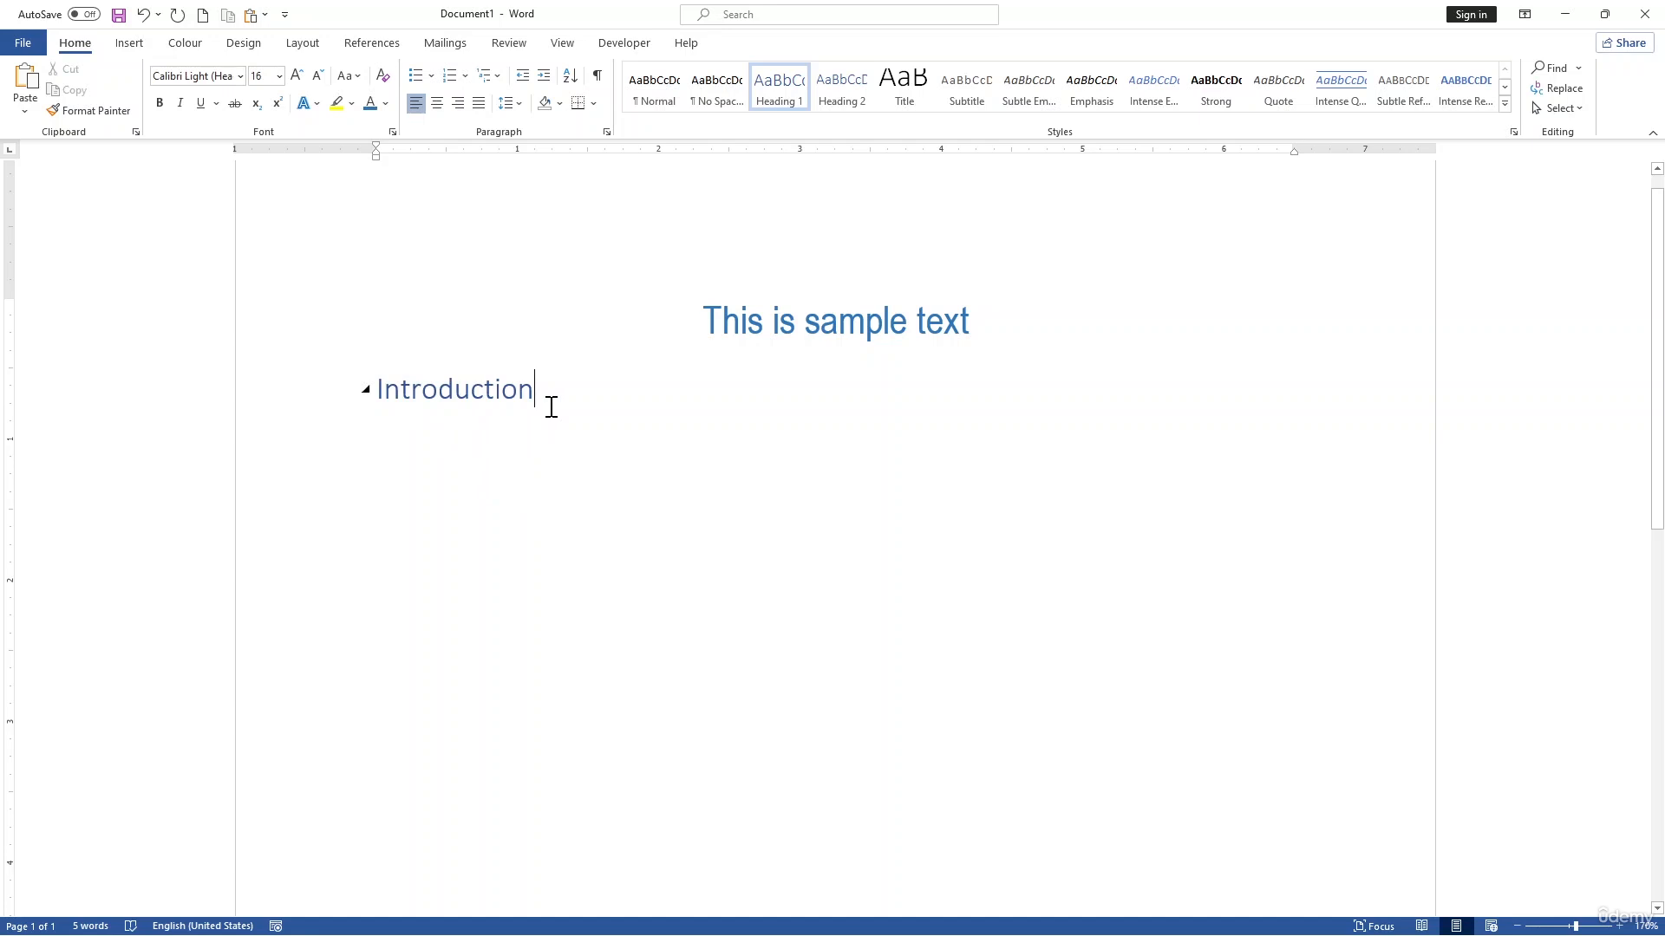
Step: Add the placeholder line "ghfgh" under the Introduction heading, and collapse and re-expand the heading
key("Return")
type("ghfgh")
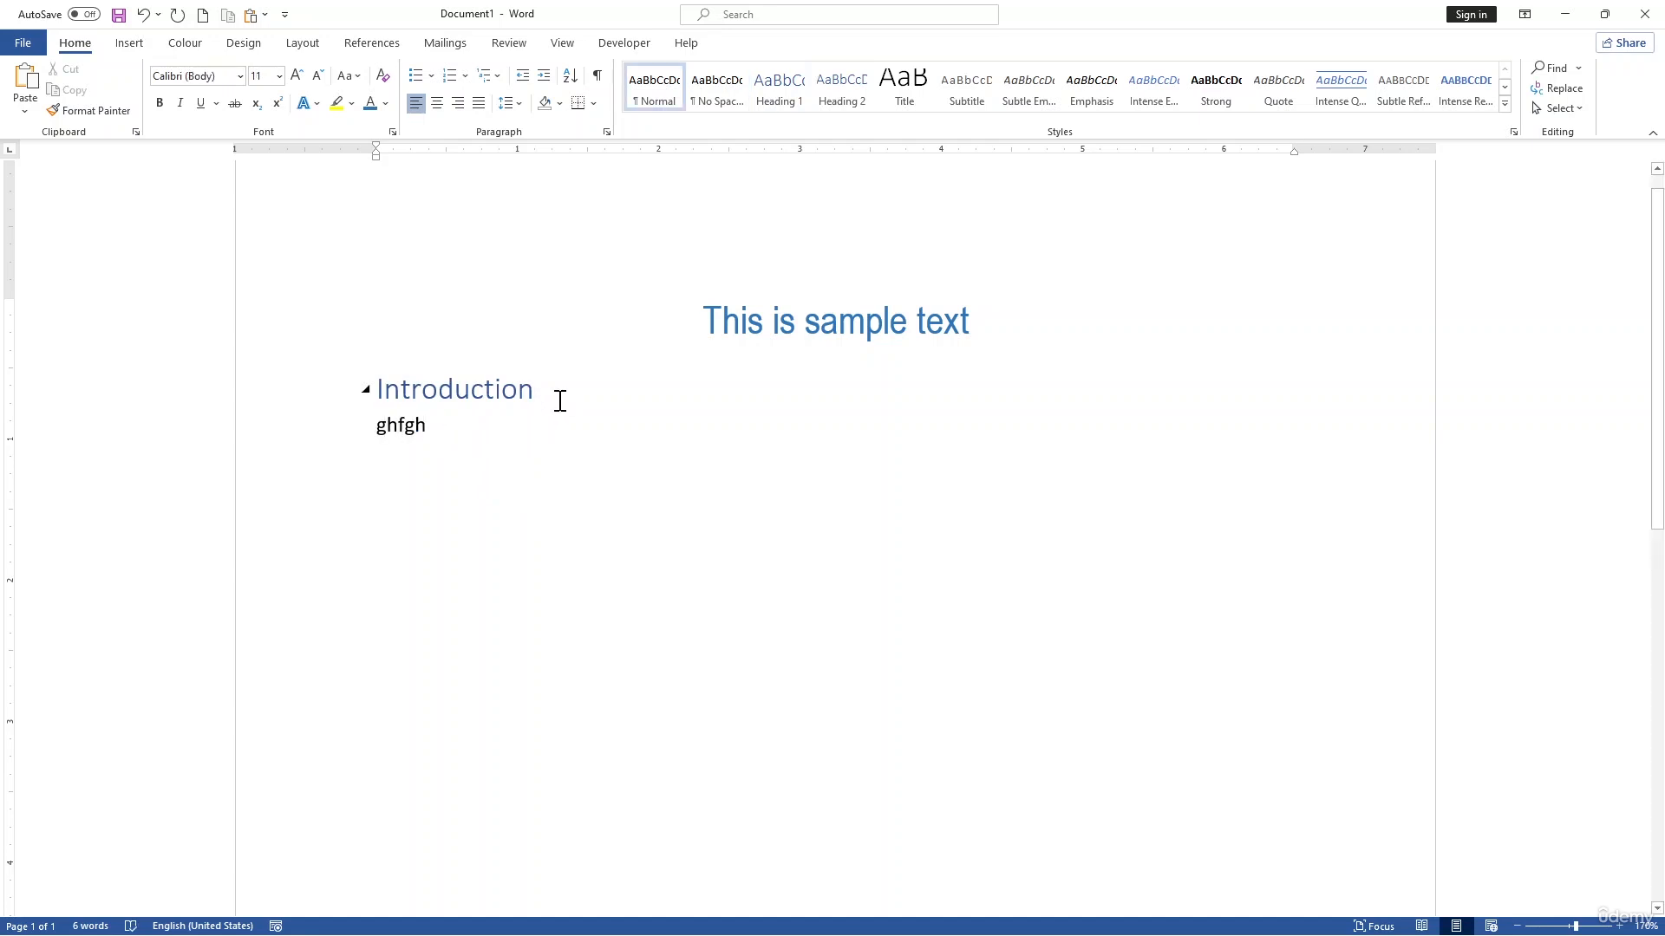
key("Return")
left_click(366, 389)
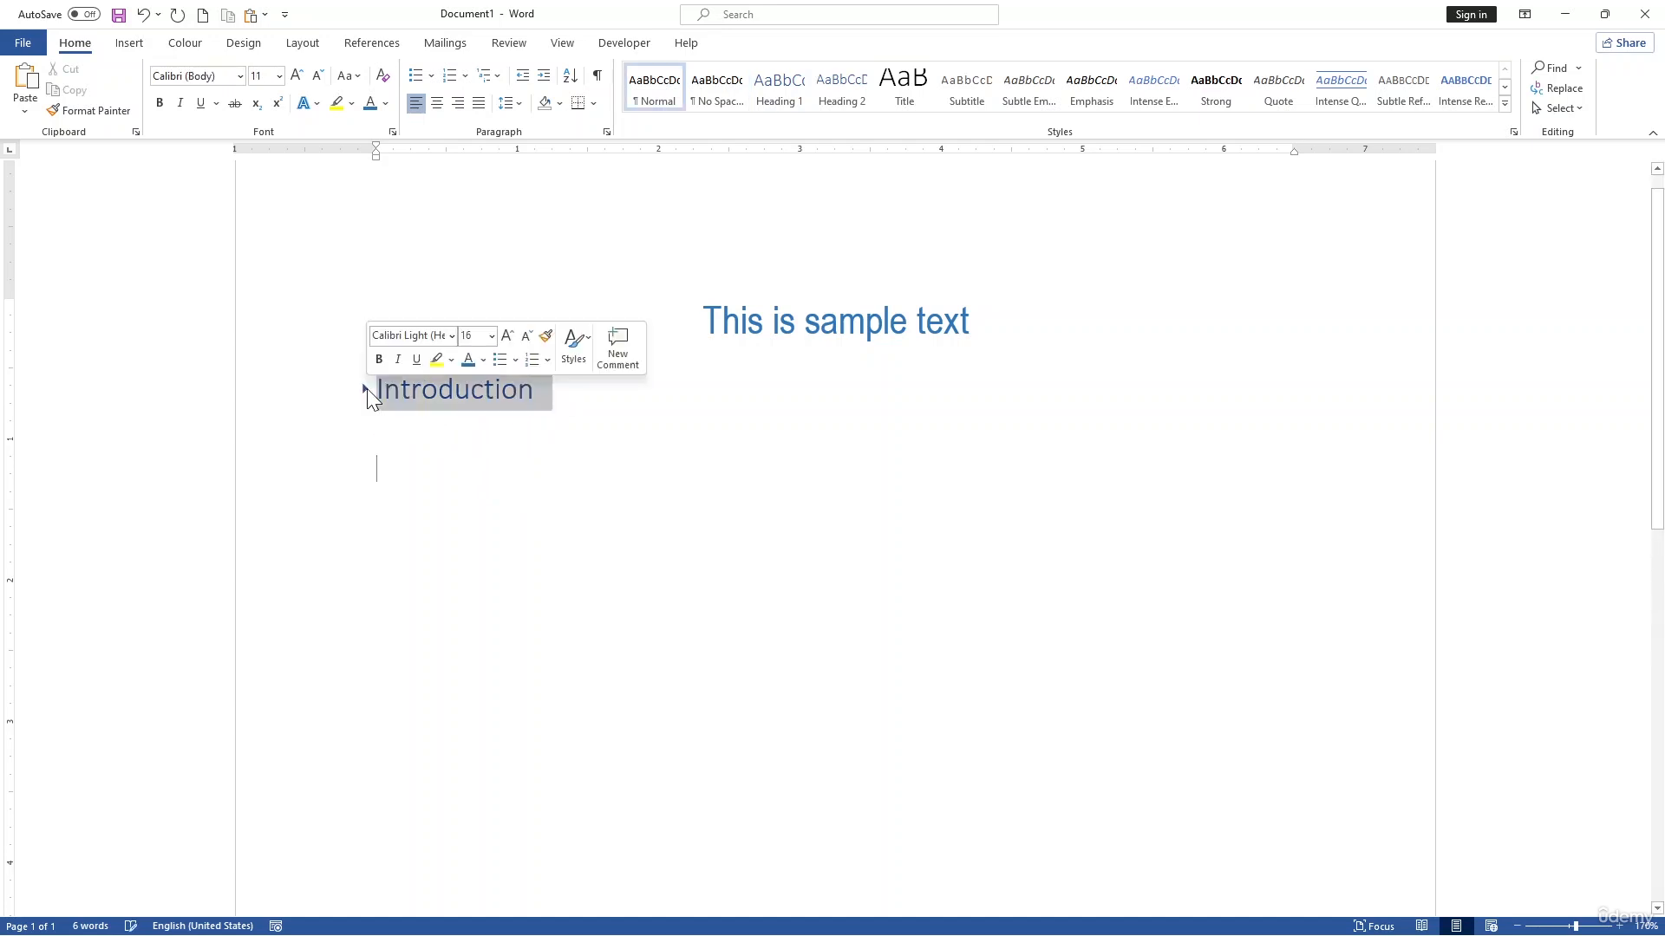
left_click(366, 390)
left_click(589, 471)
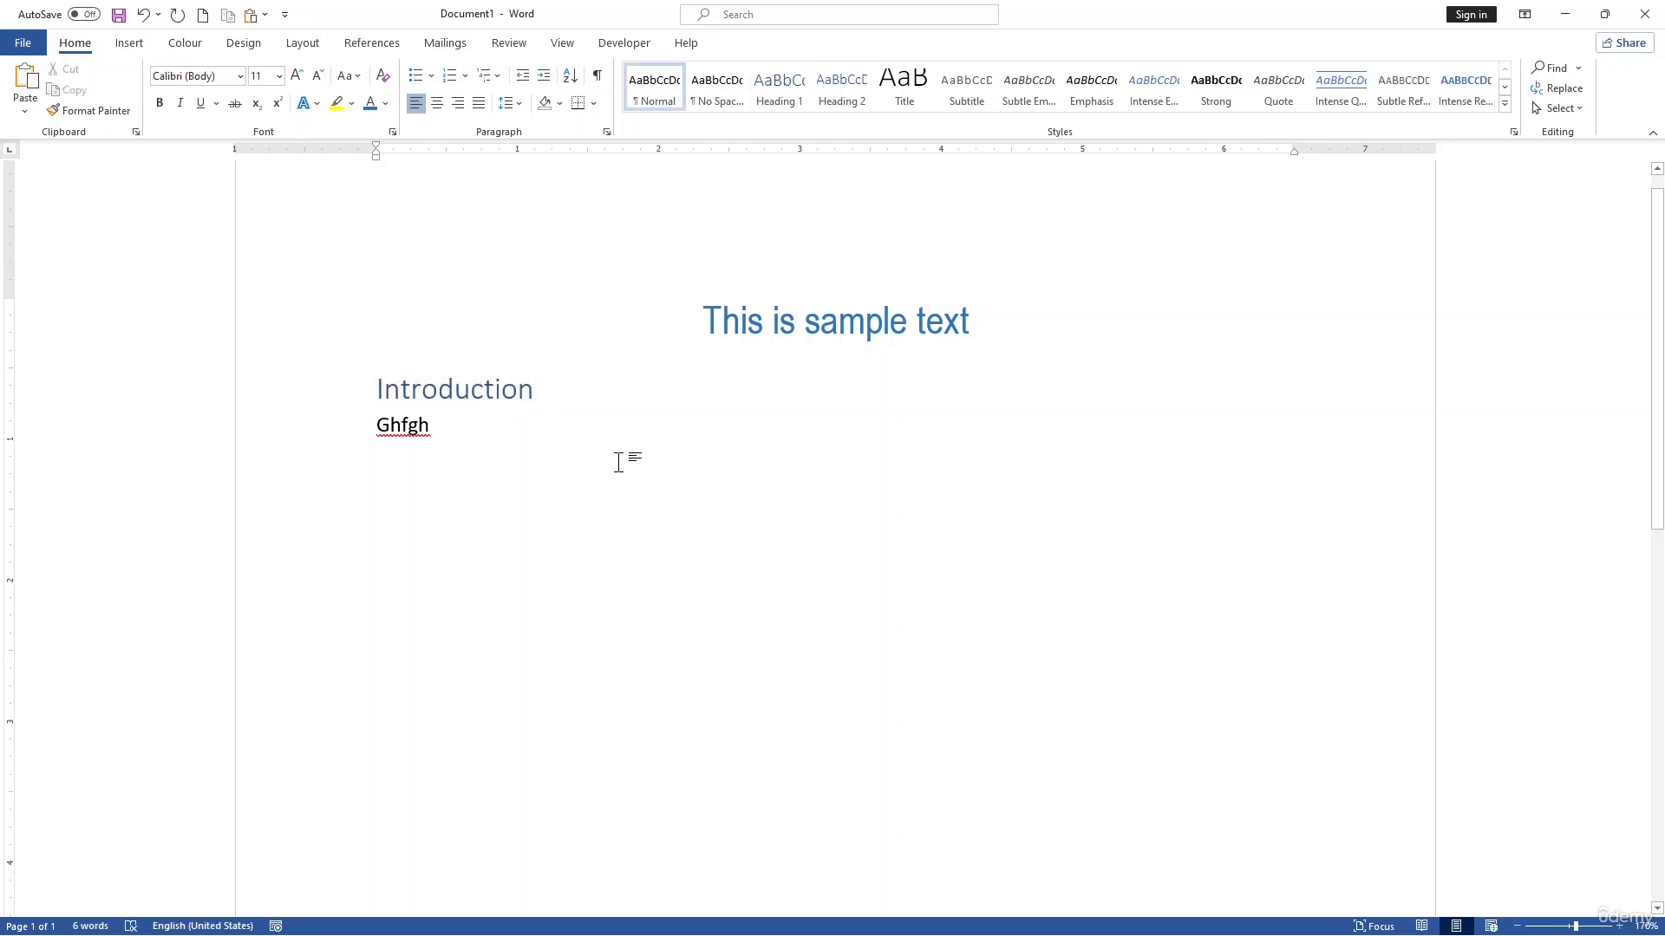
Step: Replace the placeholder under Introduction with "The quickly brown jumps over the lazy dog", leaving an empty line below
left_click_drag(457, 431, 378, 427)
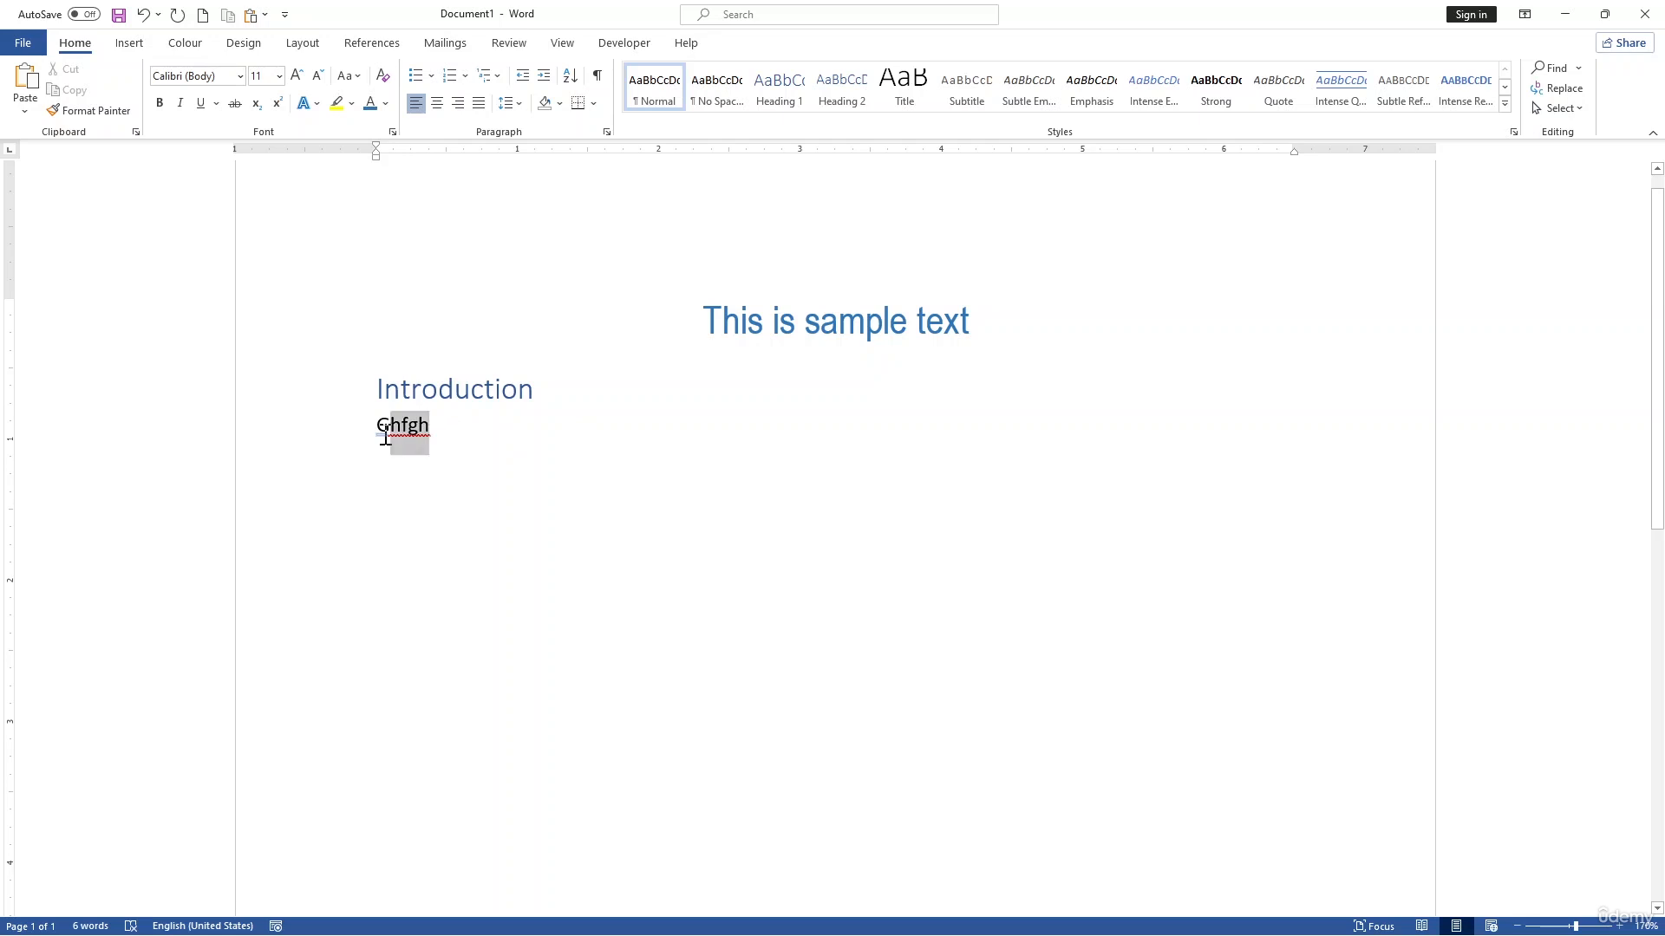
key("BackSpace")
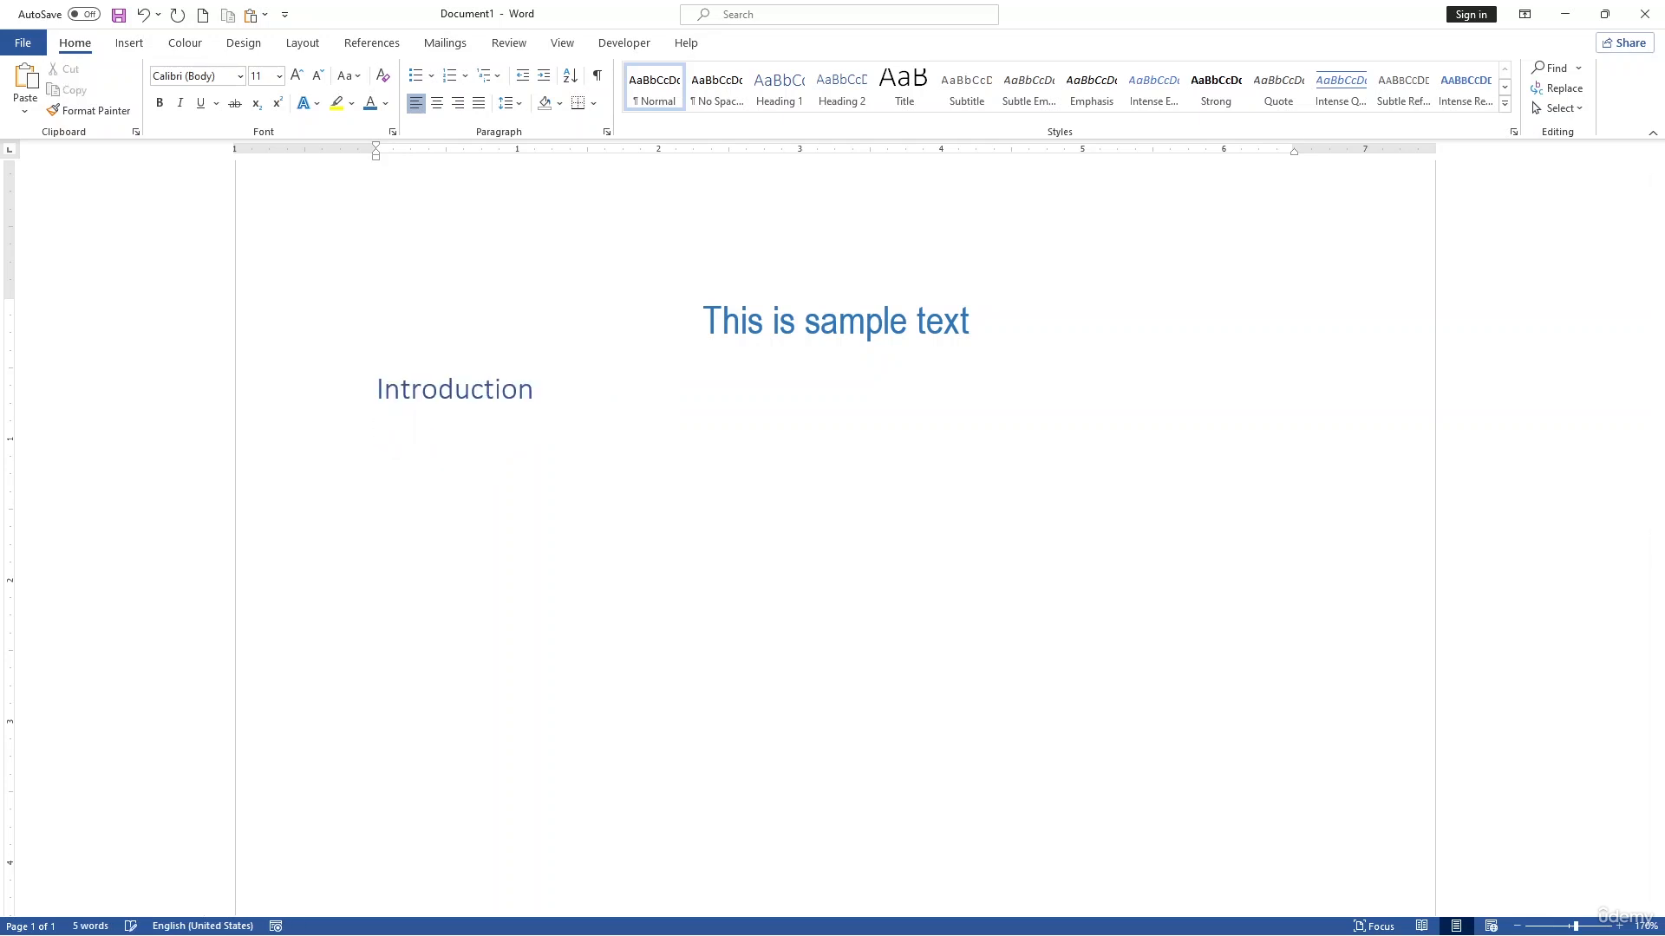
type("the ")
type("quicl")
type("kly bronw")
type(" jump")
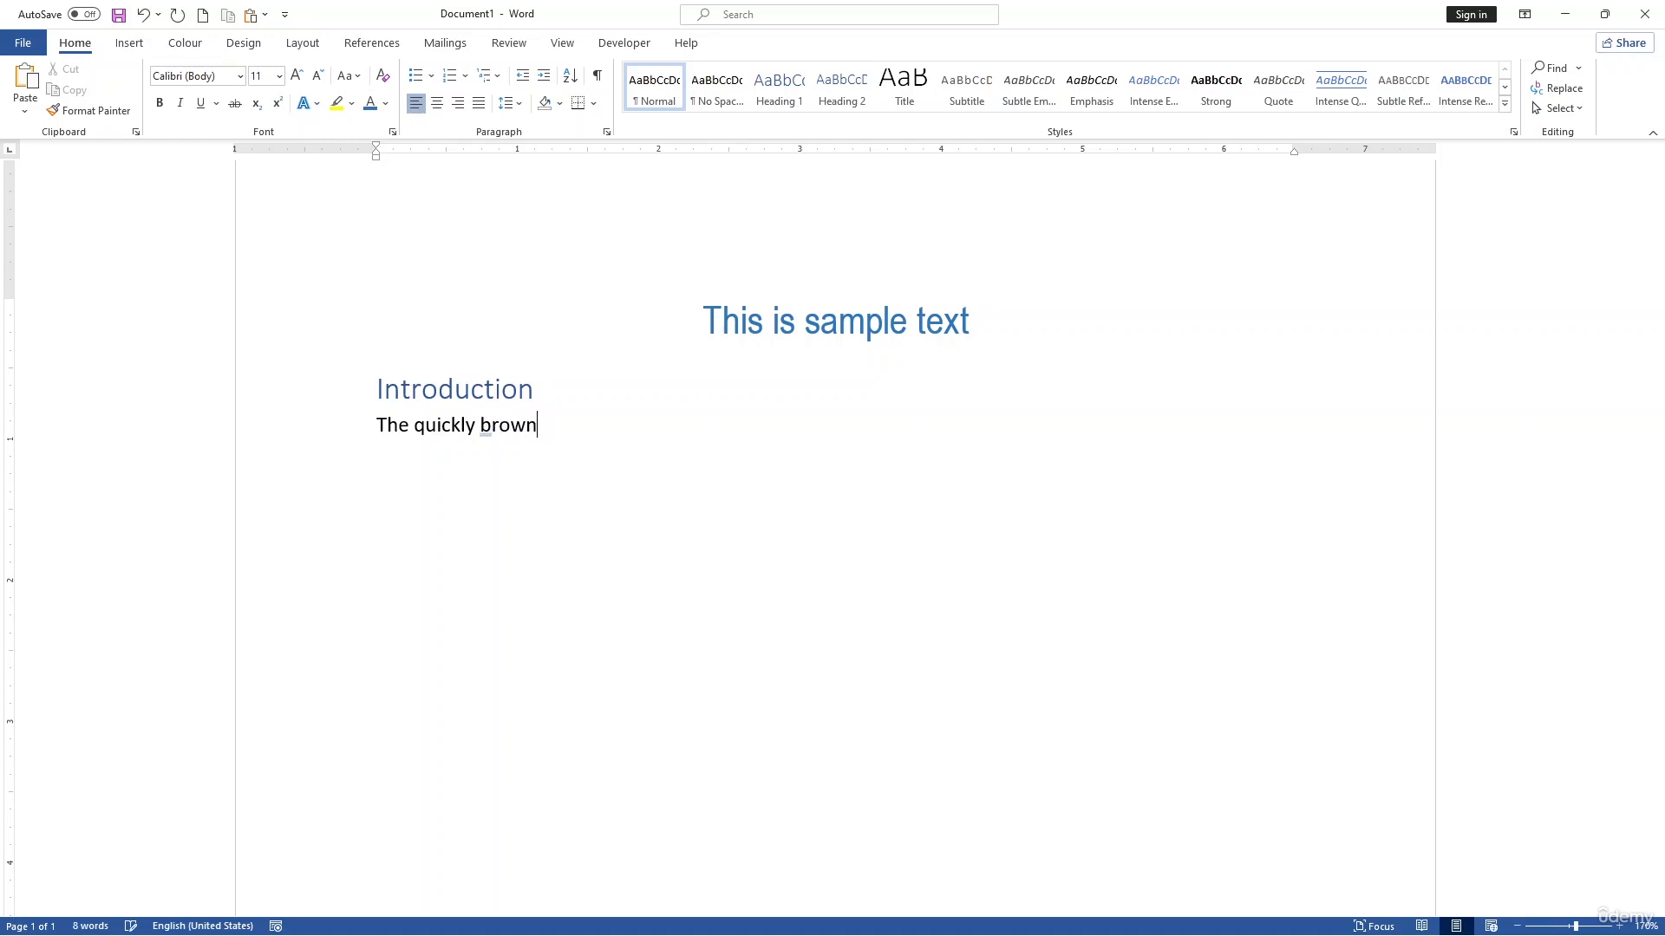
type("s overt fr")
key("BackSpace")
key("BackSpace")
key("BackSpace")
key("BackSpace")
type("the")
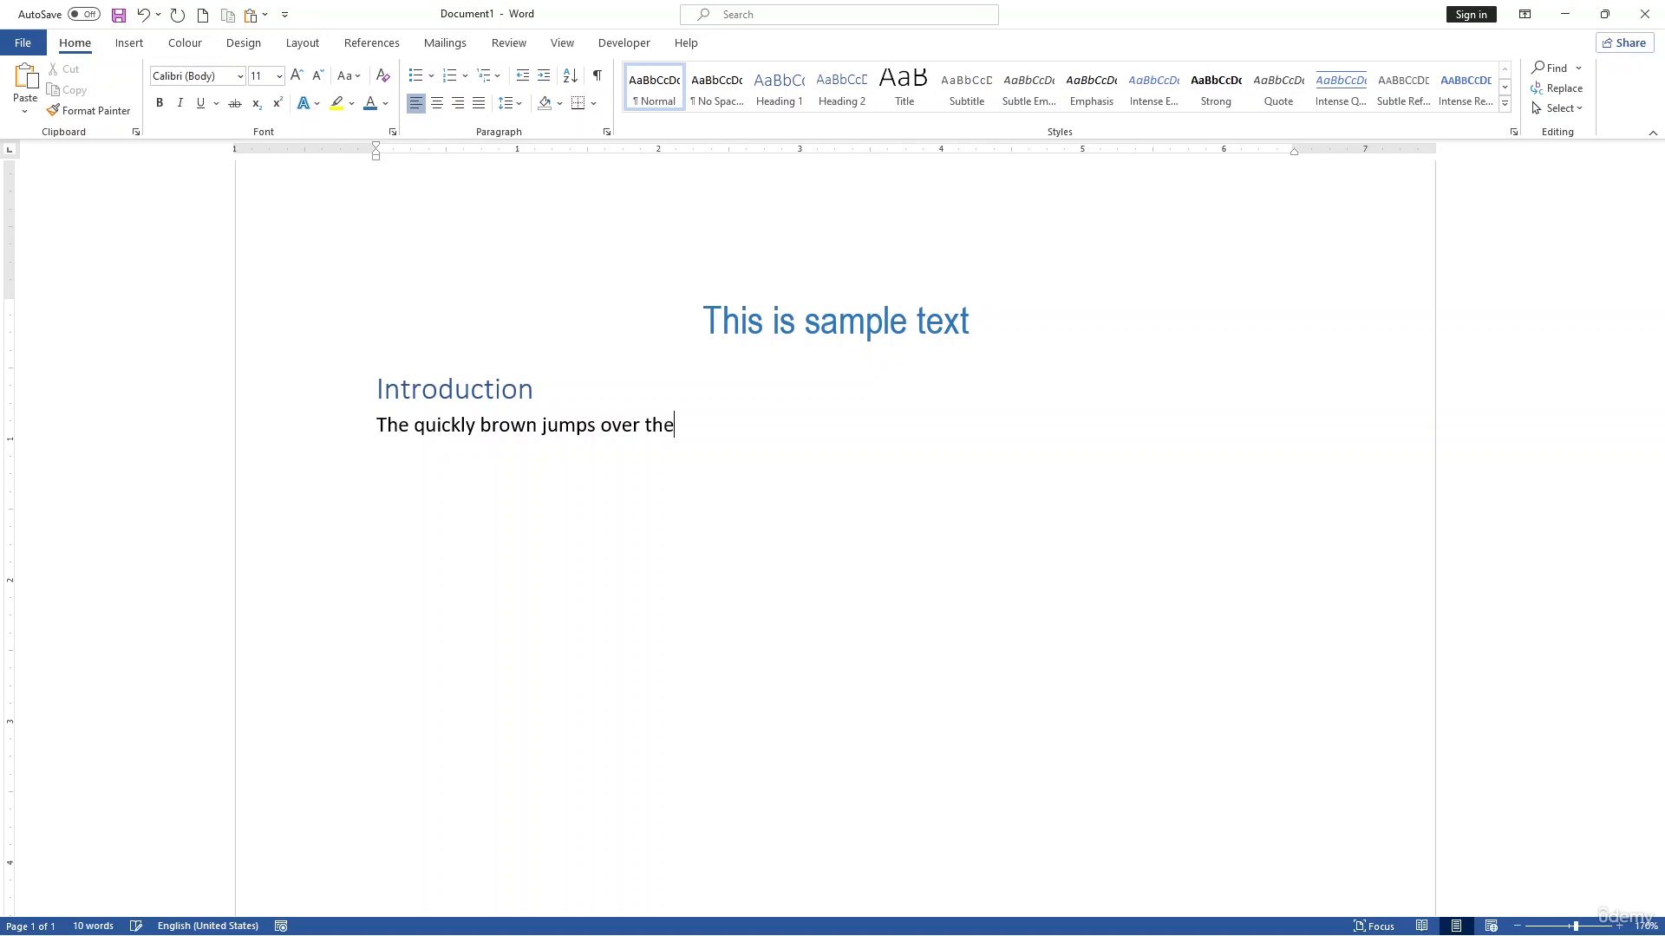
type(" lazy dog")
left_click(269, 442)
left_click(736, 560)
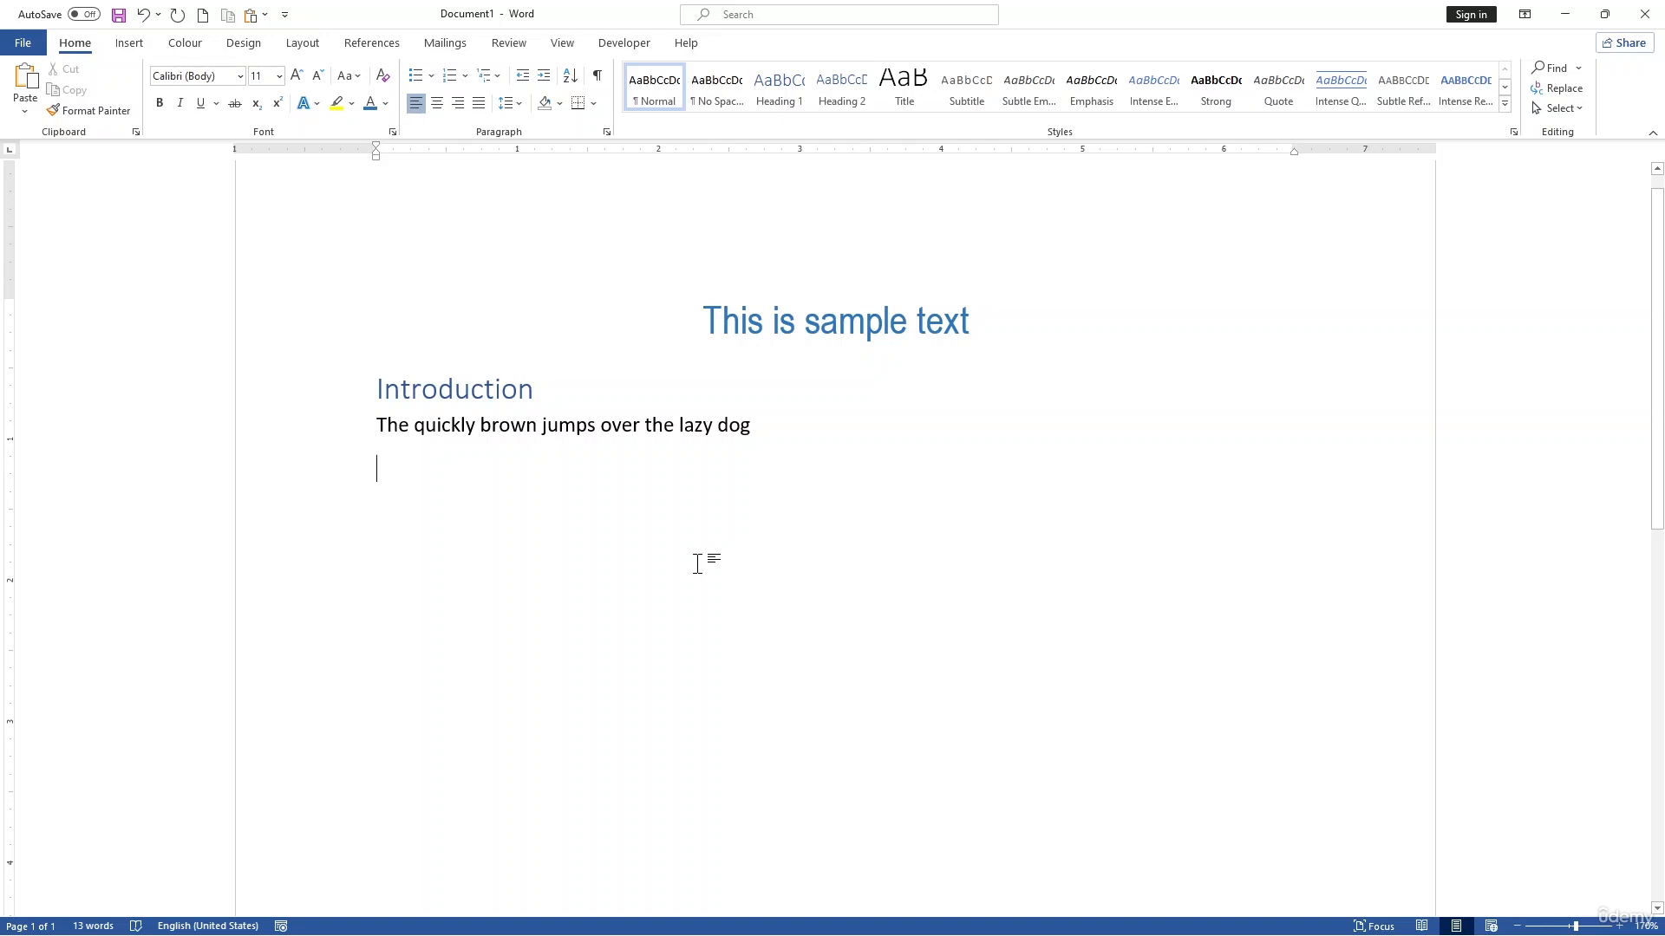
Step: Save the document in the Documents folder as a Word Document named "create decuments and saving"
left_click(35, 48)
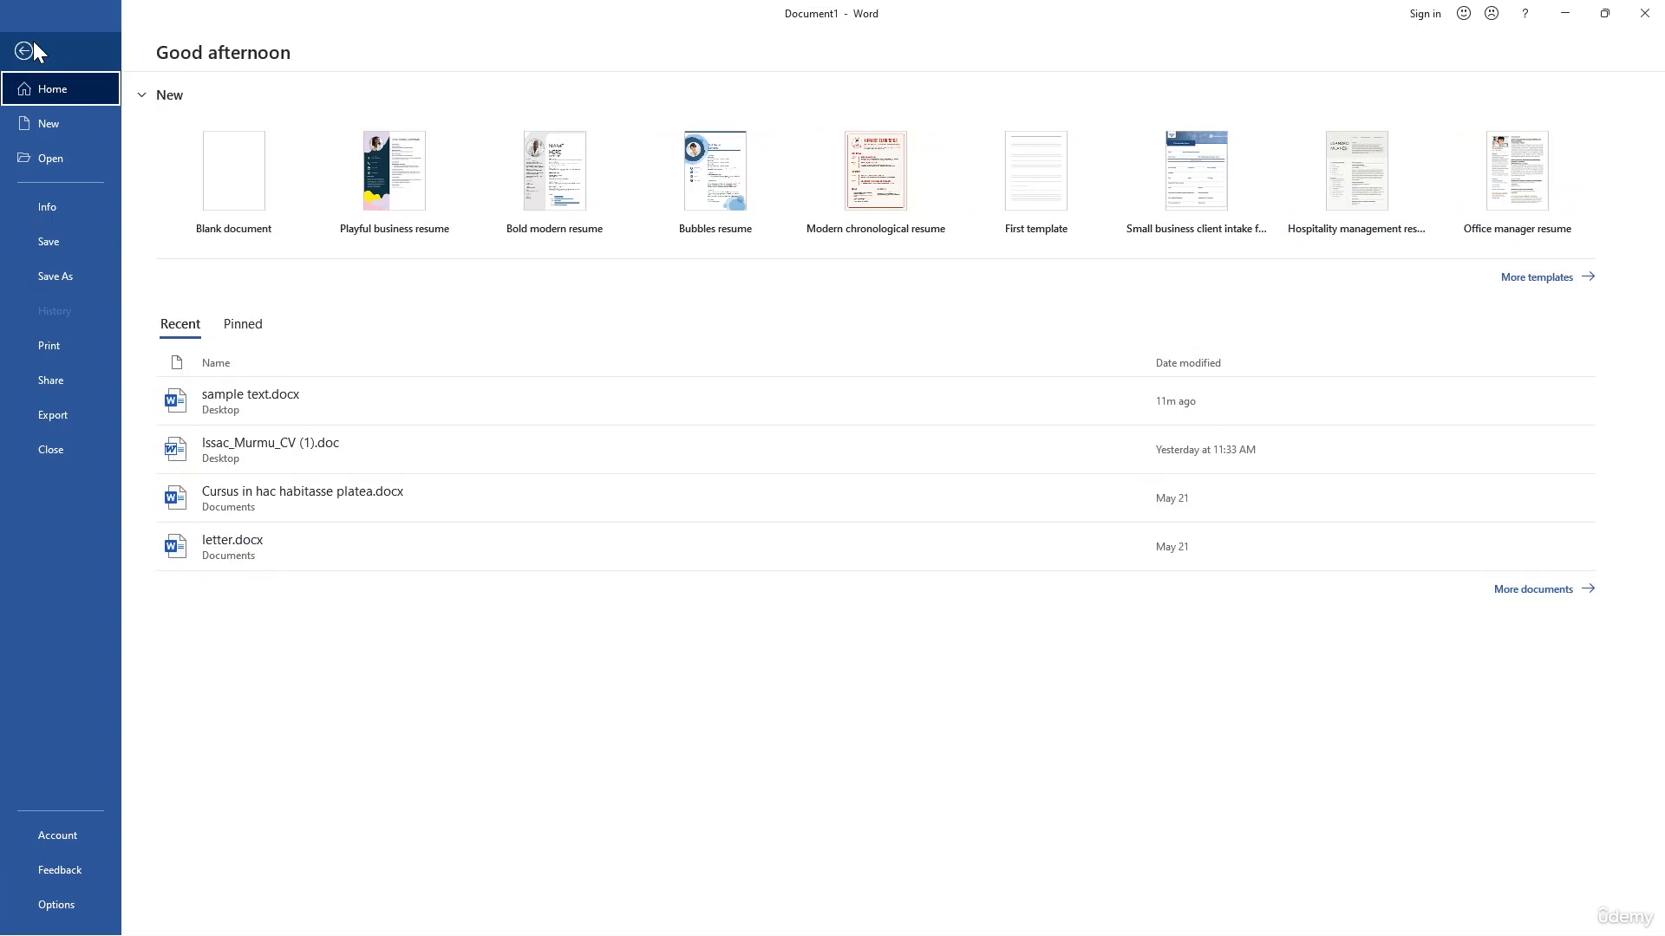
left_click(66, 276)
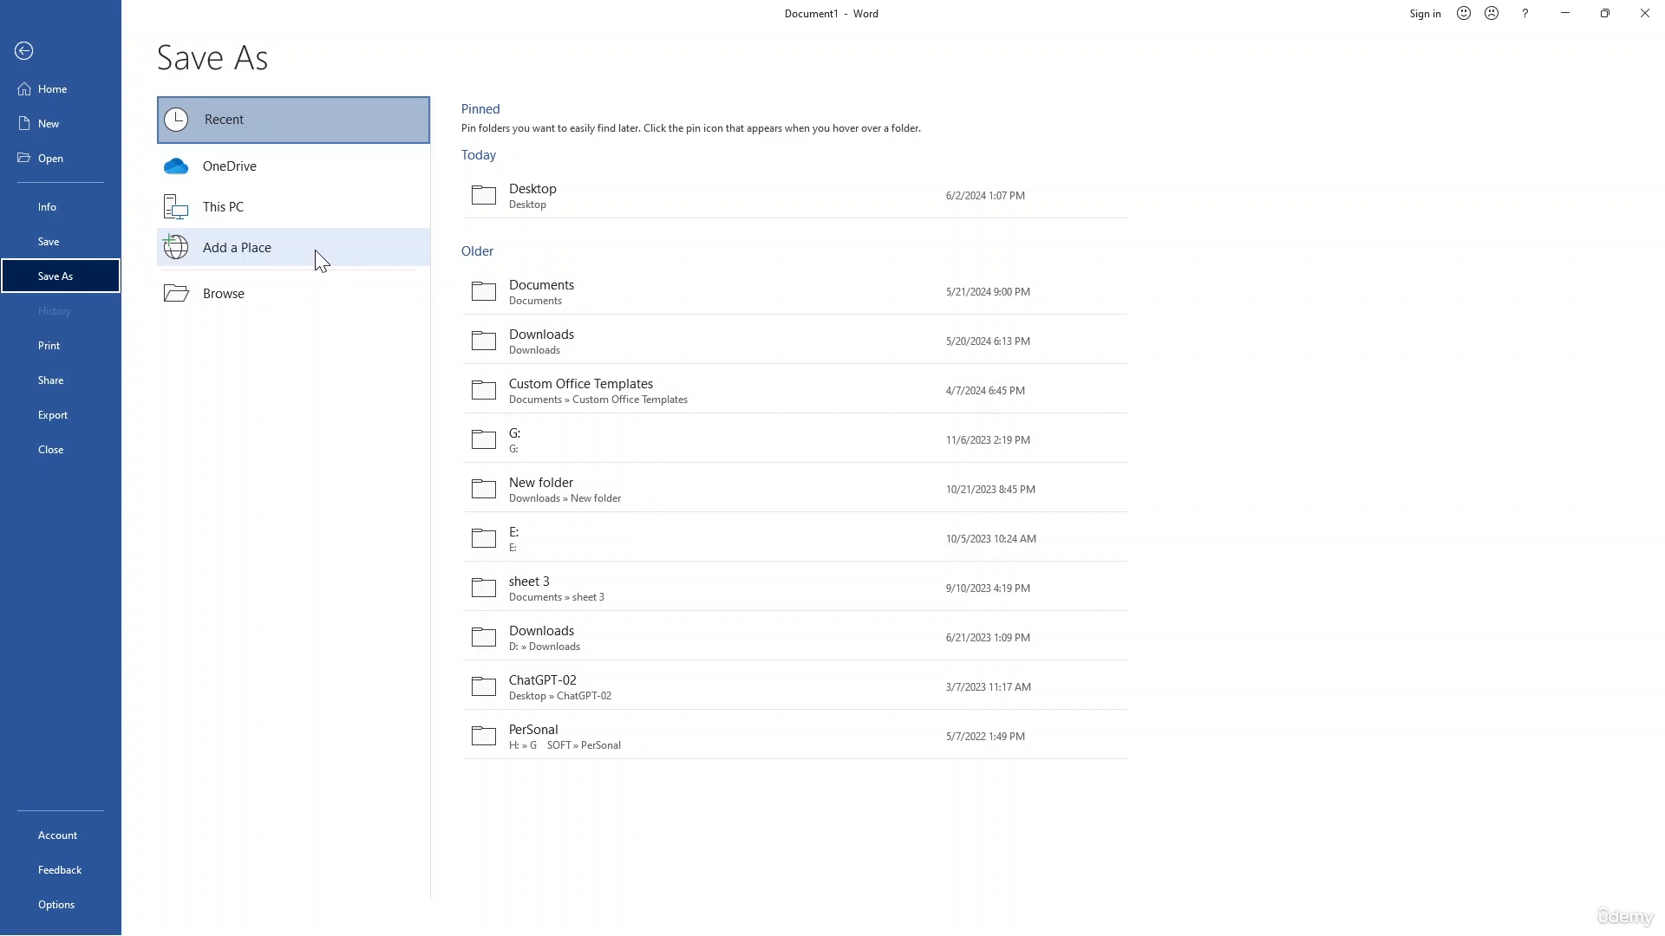
left_click(525, 288)
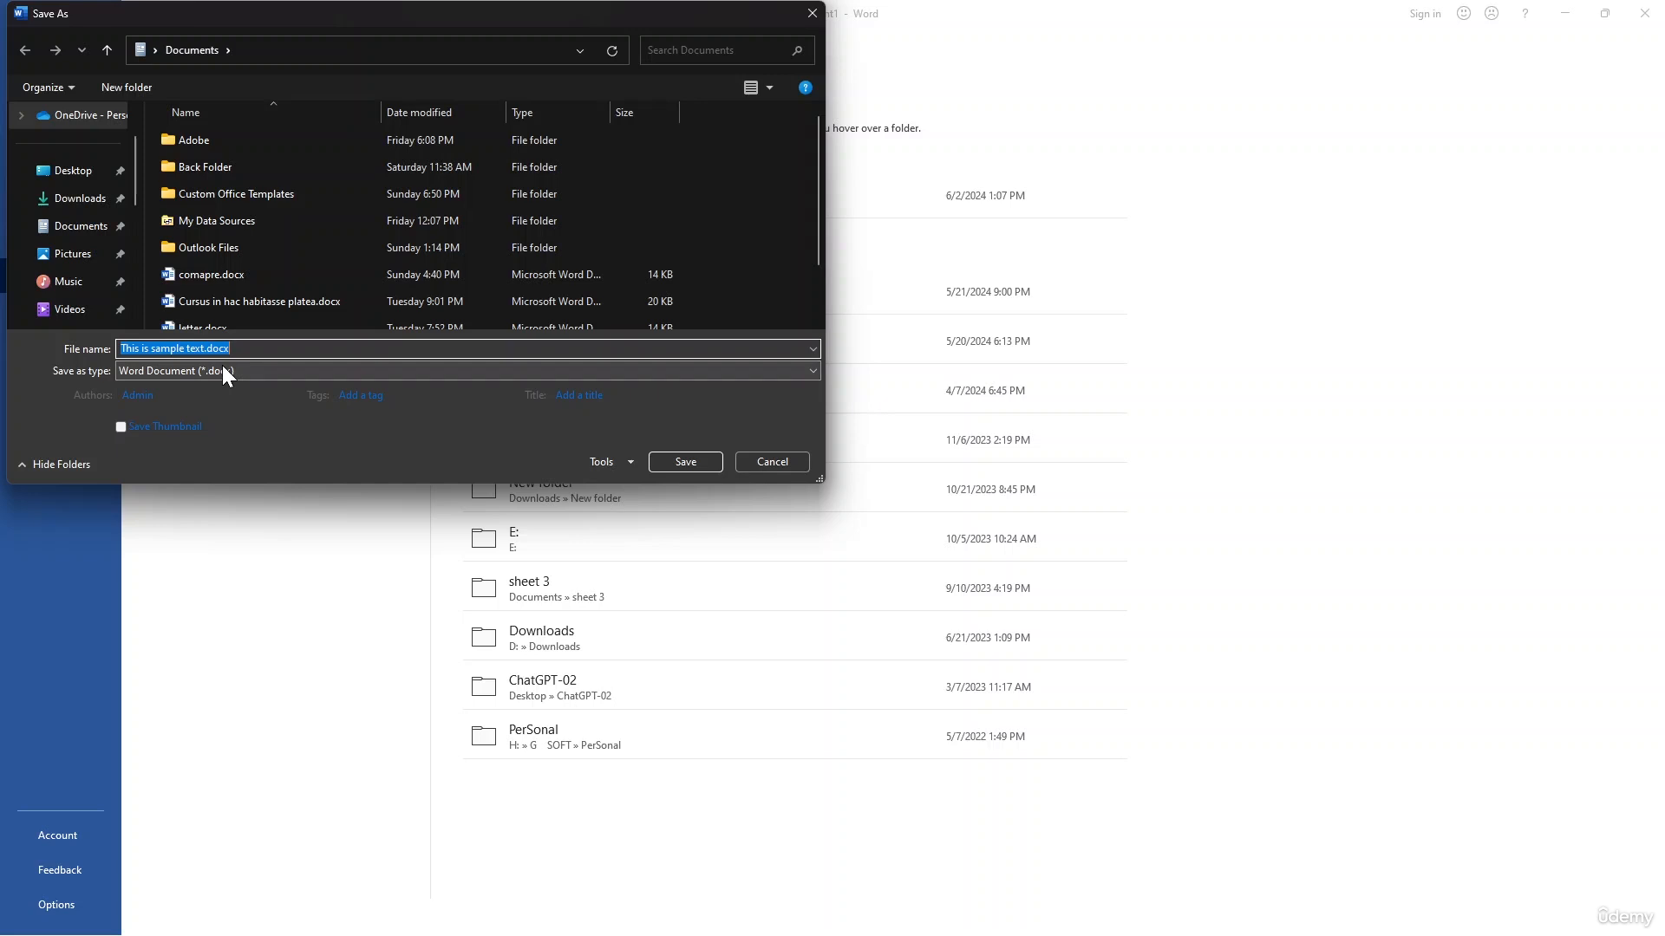
key("BackSpace")
type("cr")
type("eat")
type("e dec")
type("u")
key("BackSpace")
type("cuments and saving")
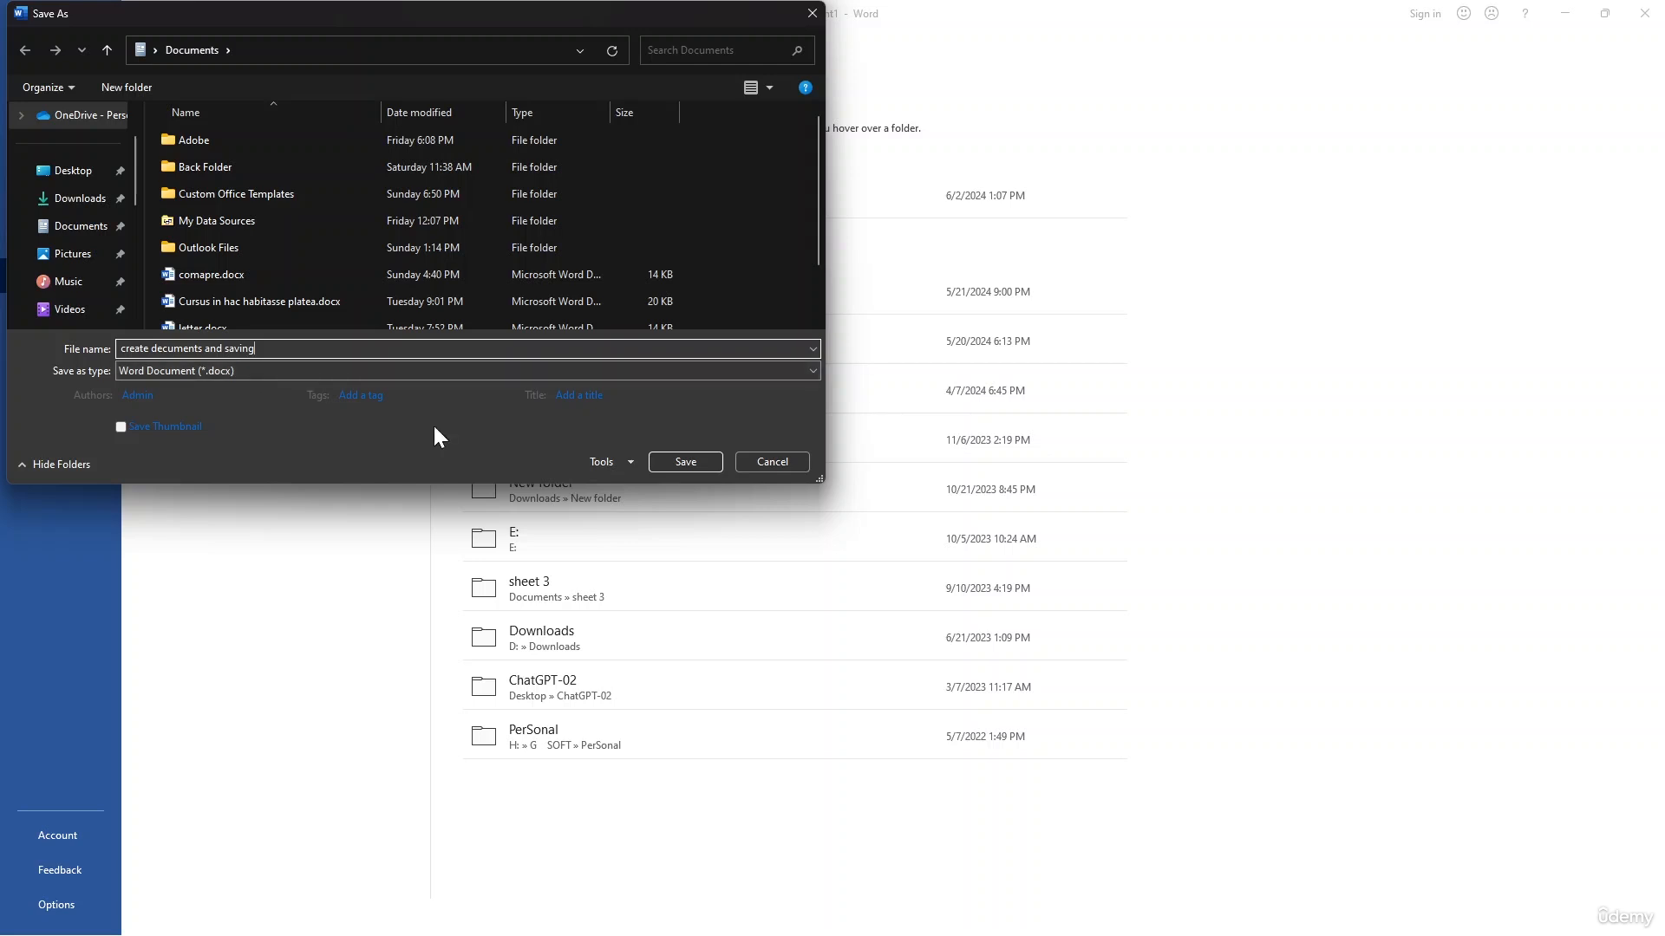
left_click(701, 462)
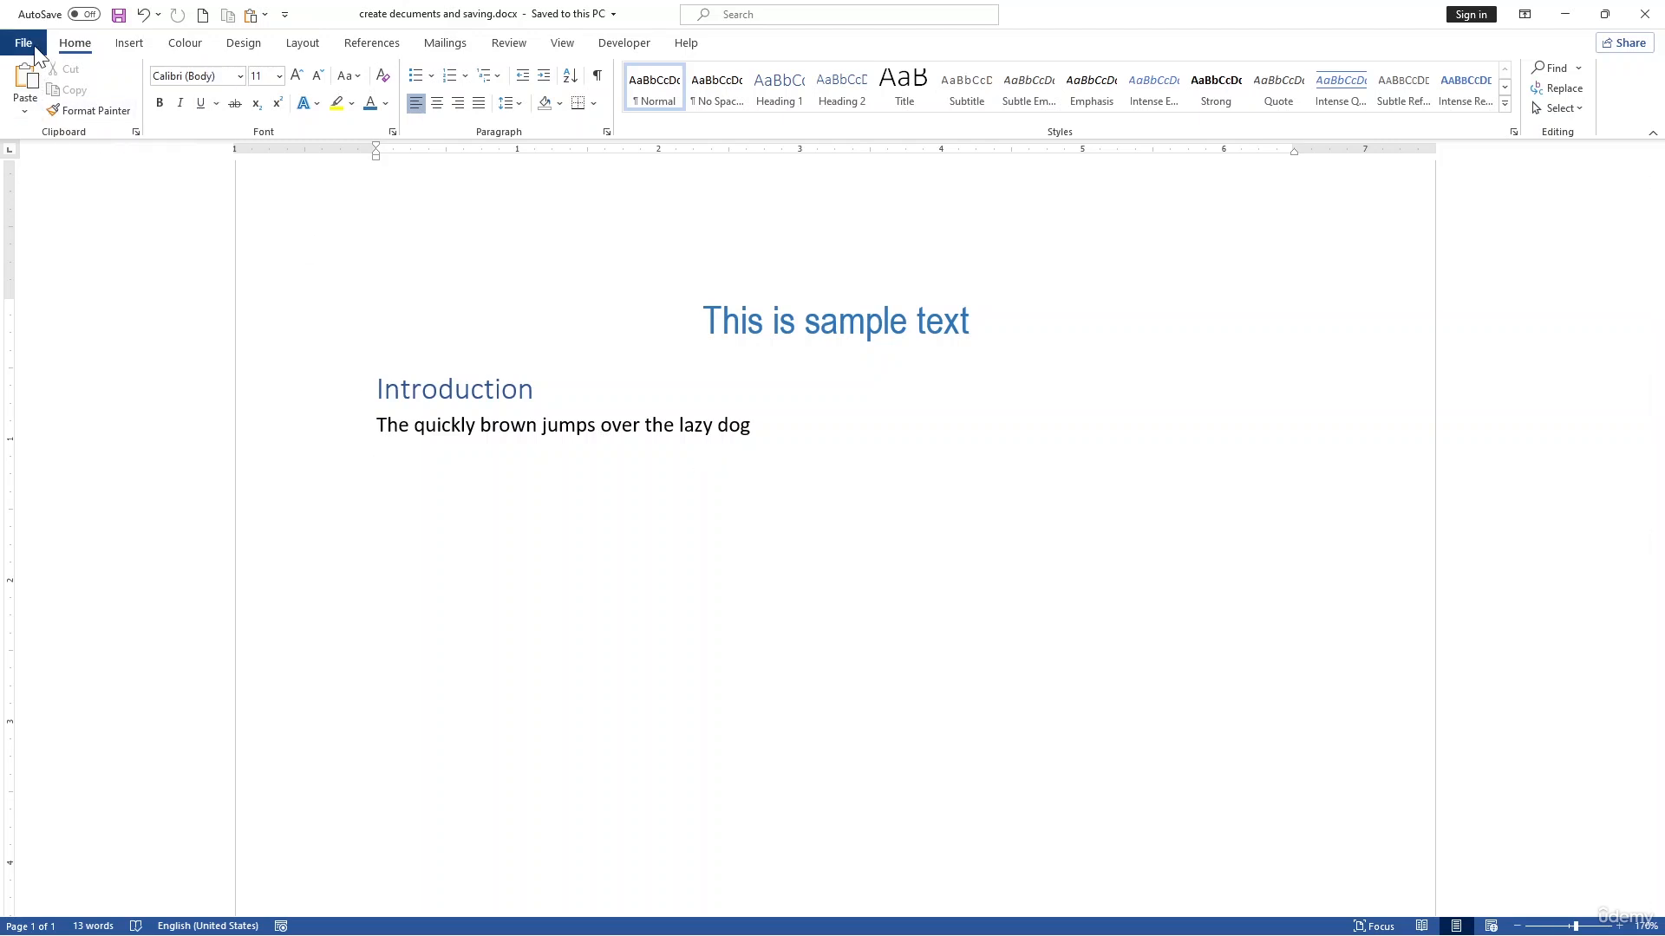
Step: Try to turn on AutoSave for the saved document, and dismiss the callout
left_click(86, 15)
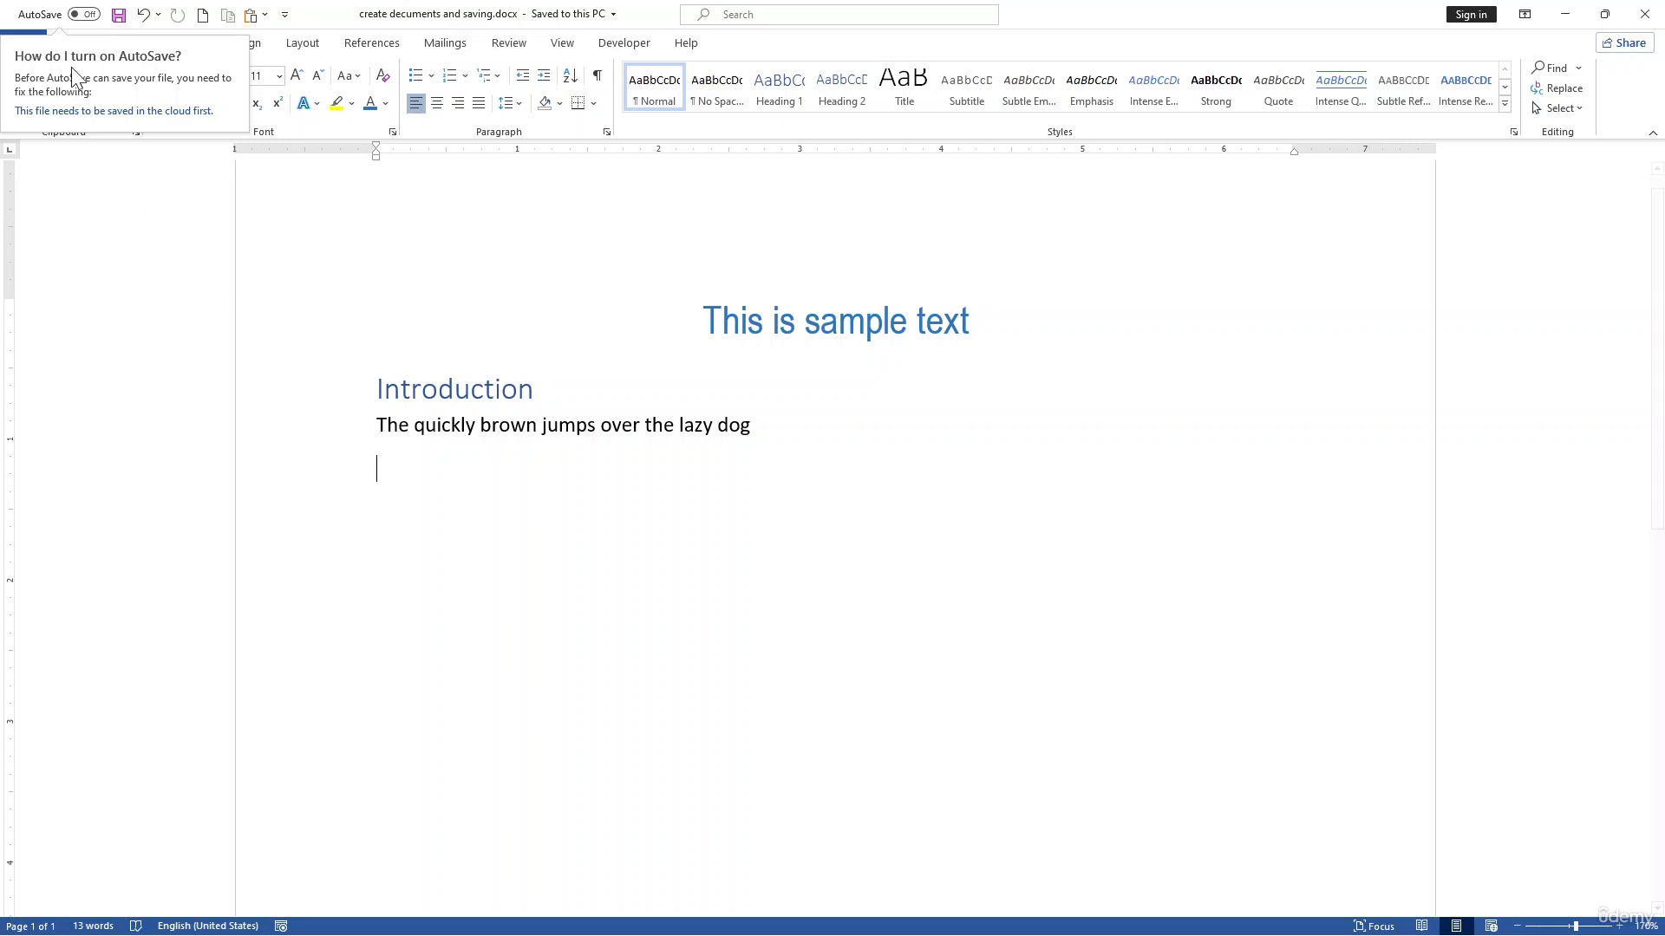
left_click(76, 16)
left_click(77, 16)
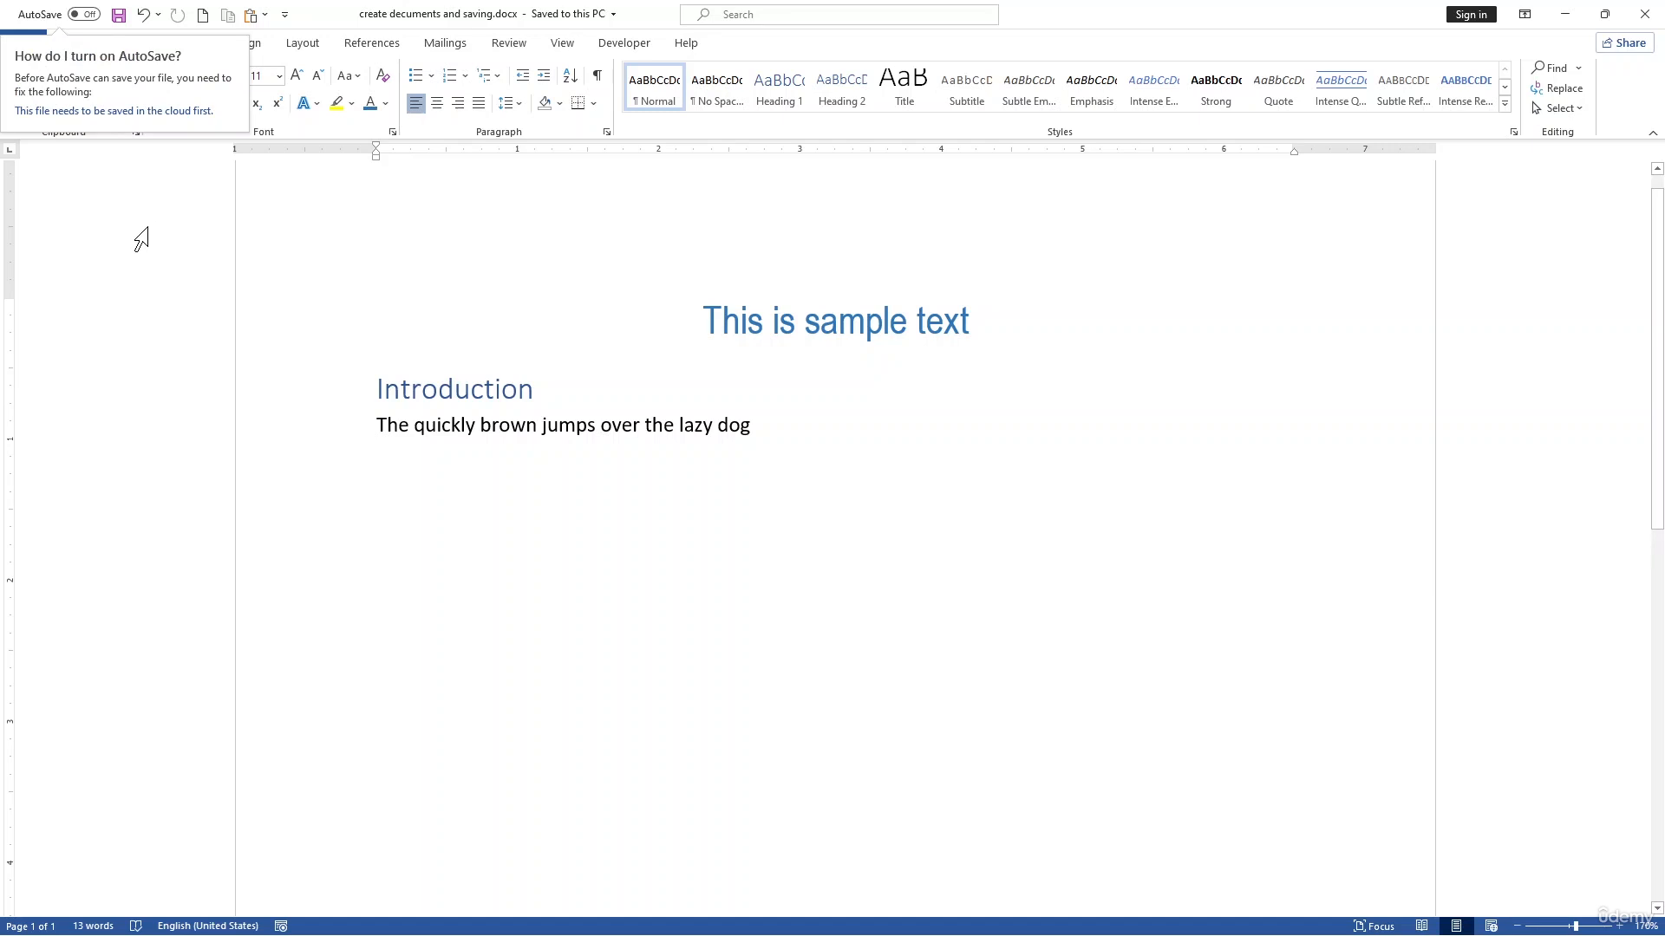
left_click(587, 541)
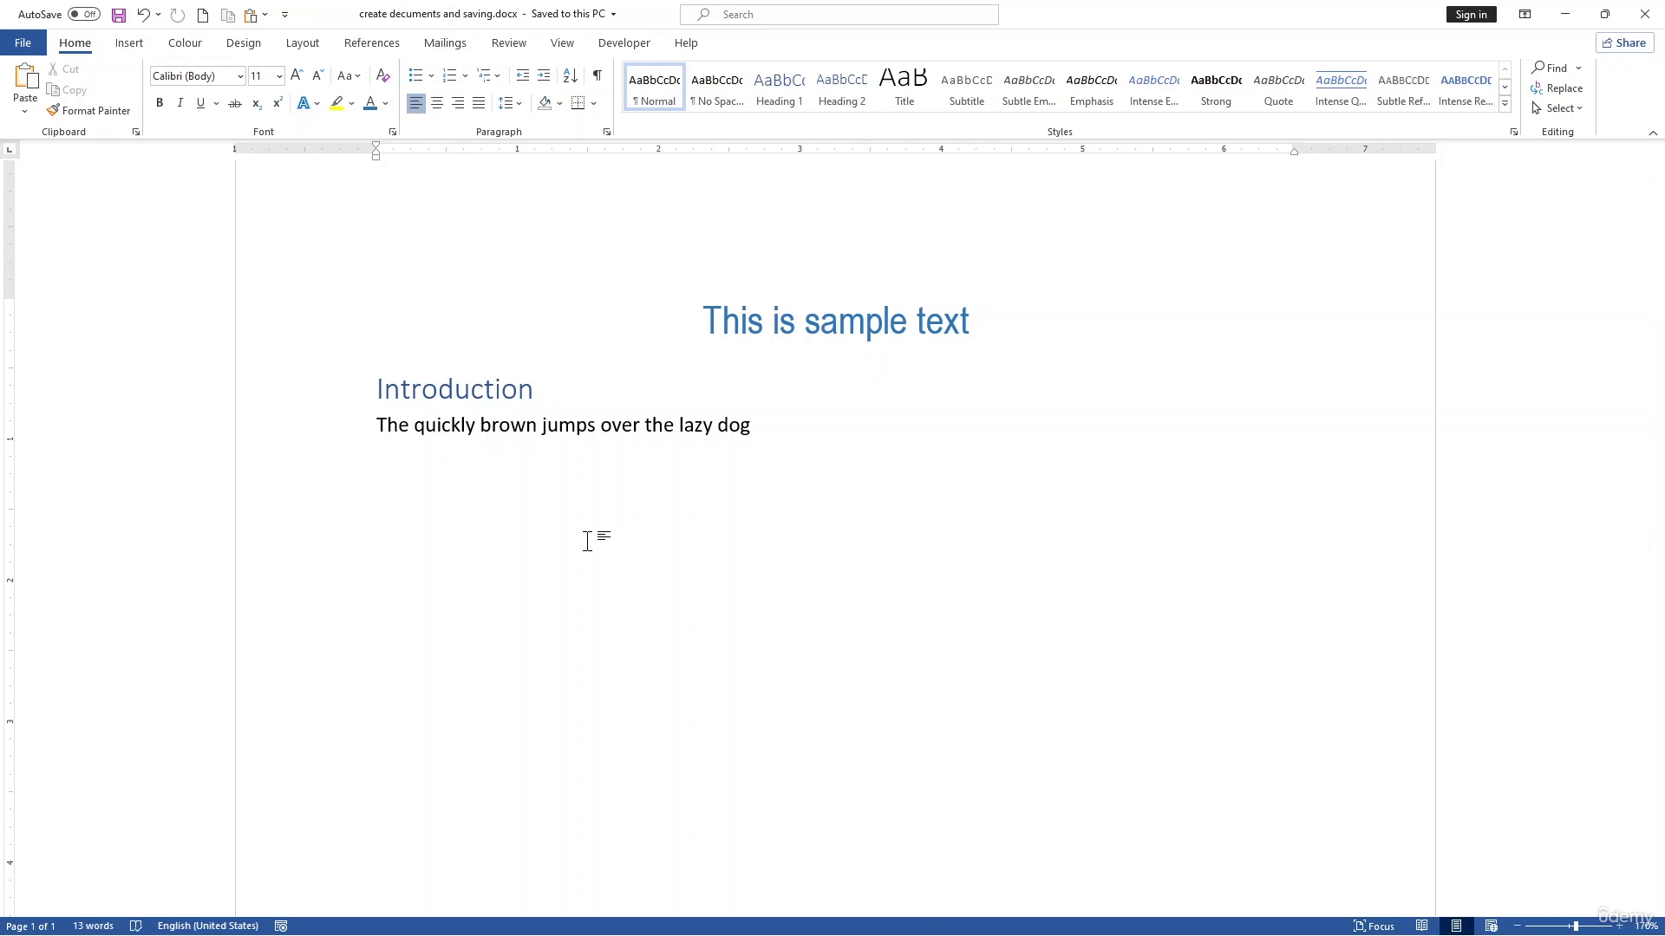
Step: Write "Ctrl + S" on the empty line below the body sentence
type("Ctrl + ")
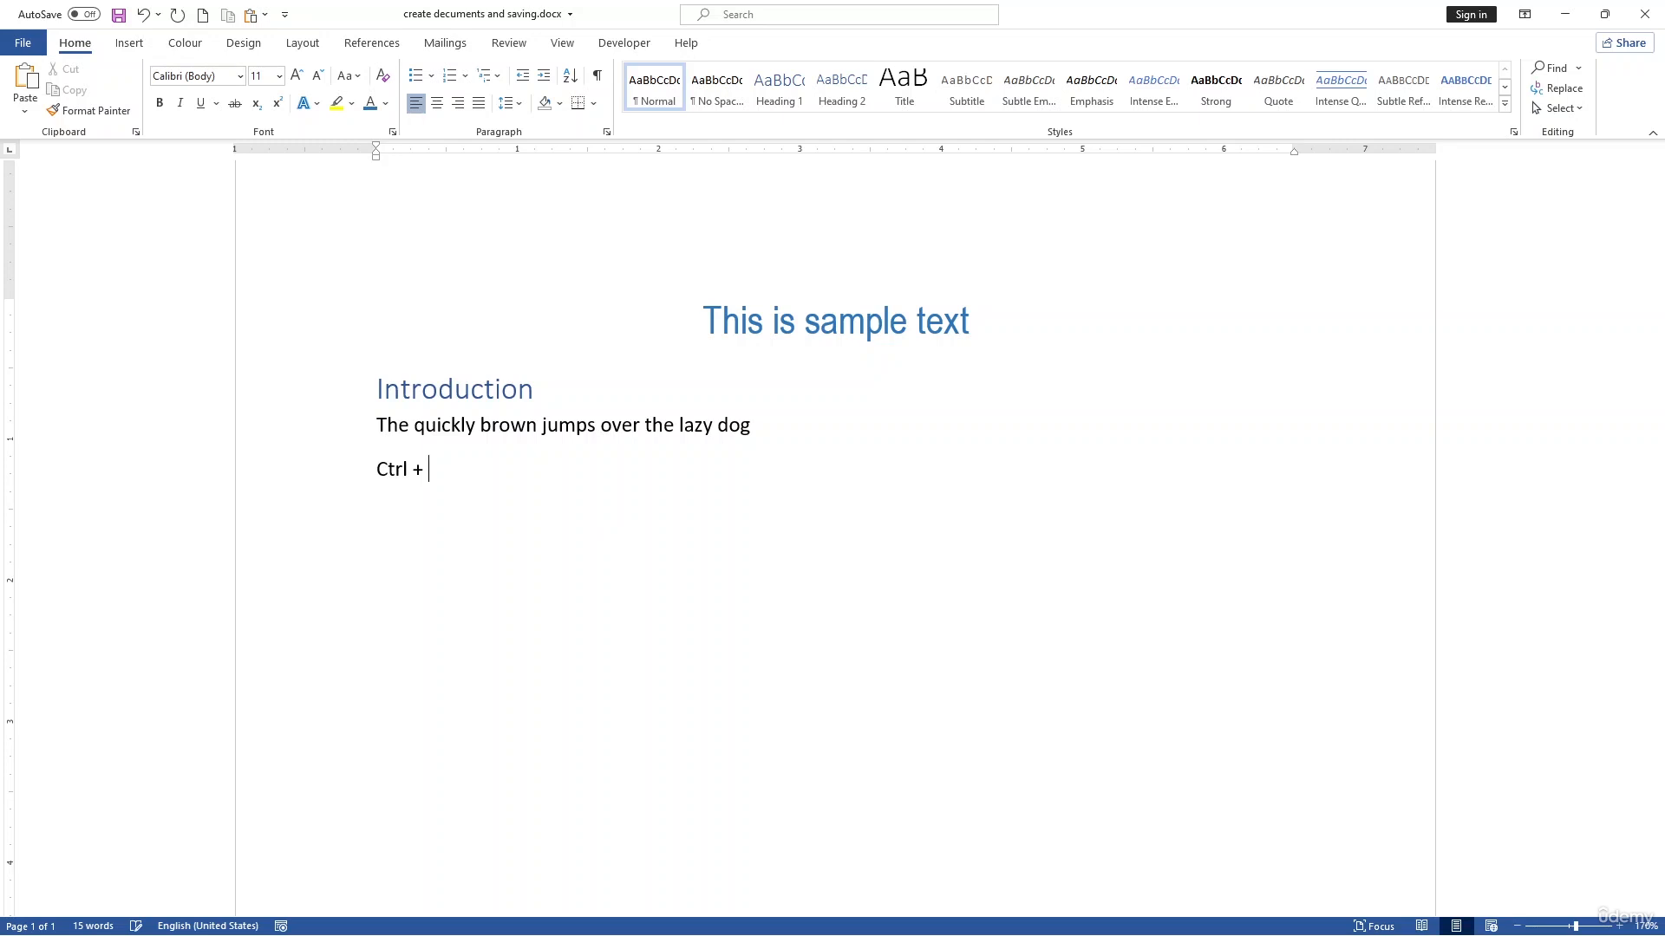
type("S")
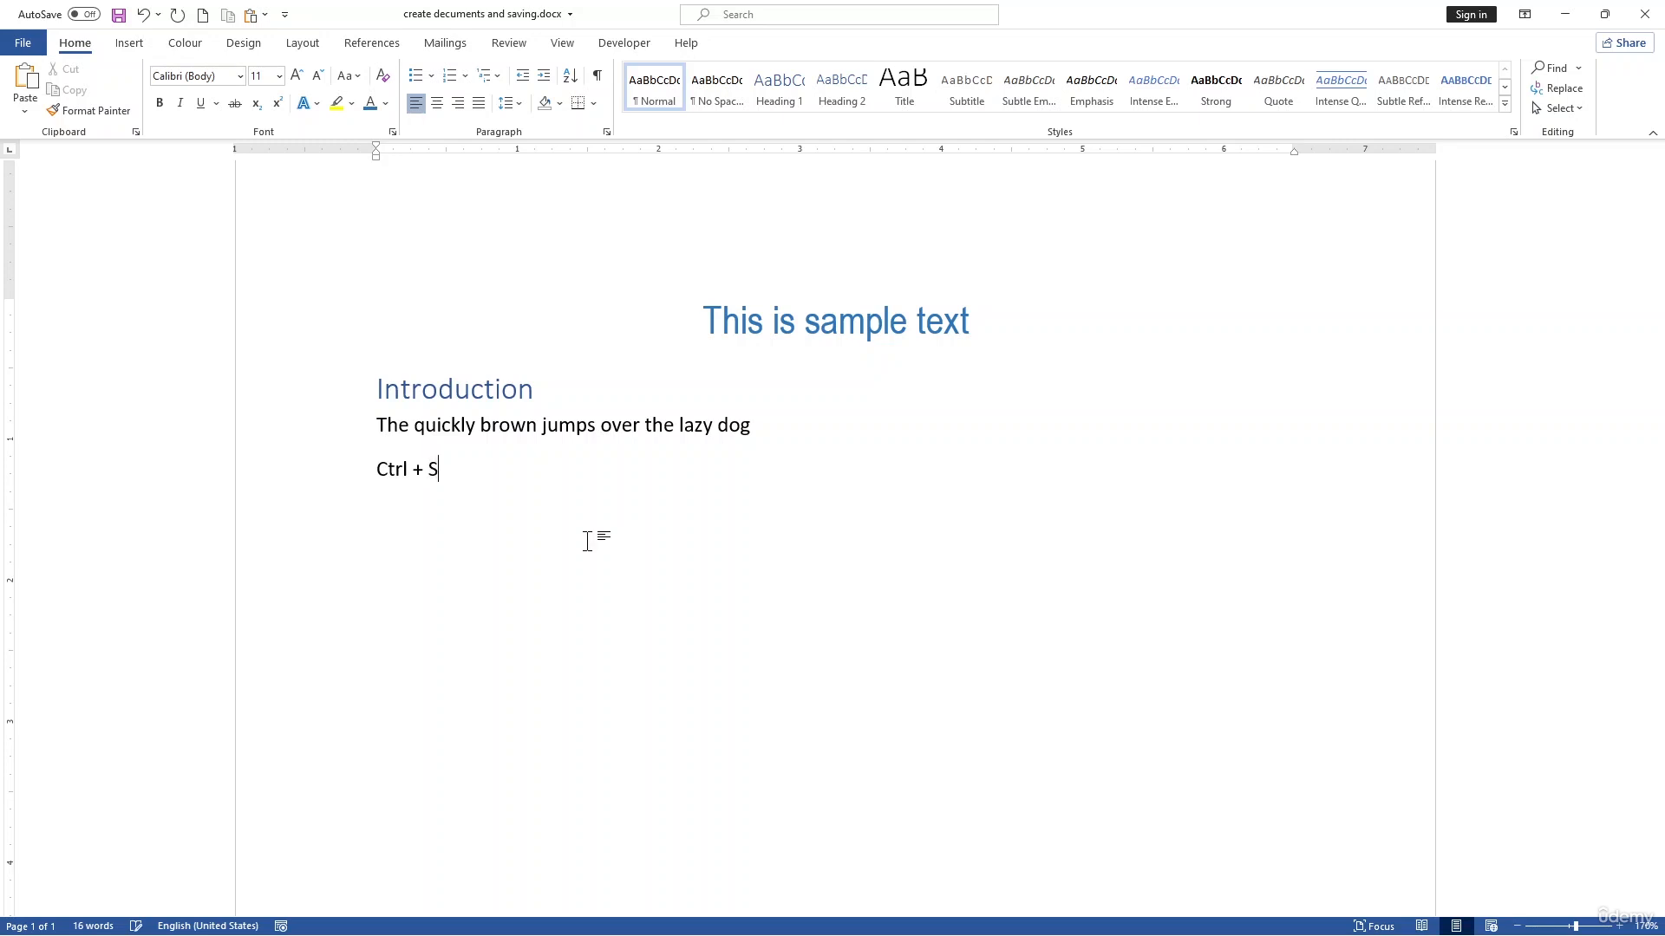